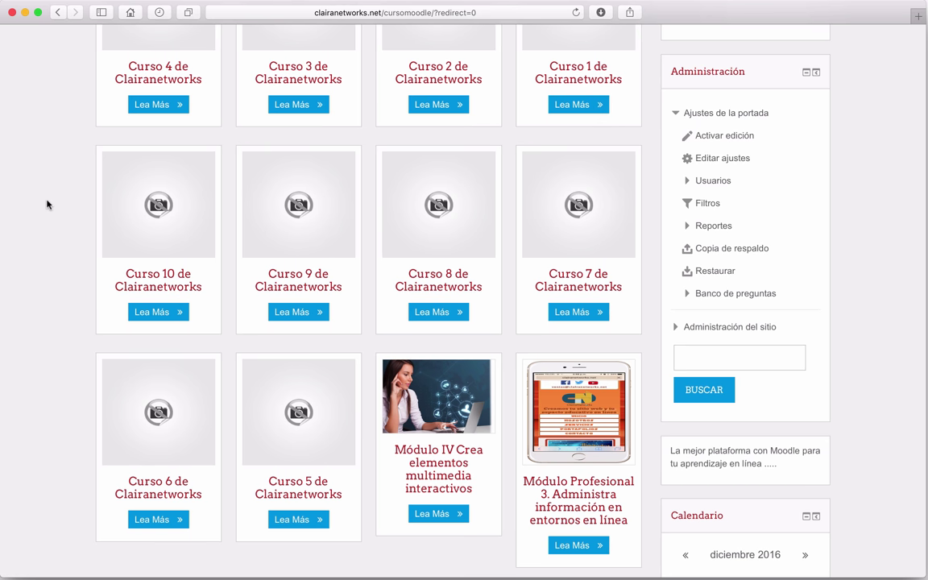
# Open the course Curso 9 de Clairanetworks and turn on editing
pyautogui.click(282, 282)
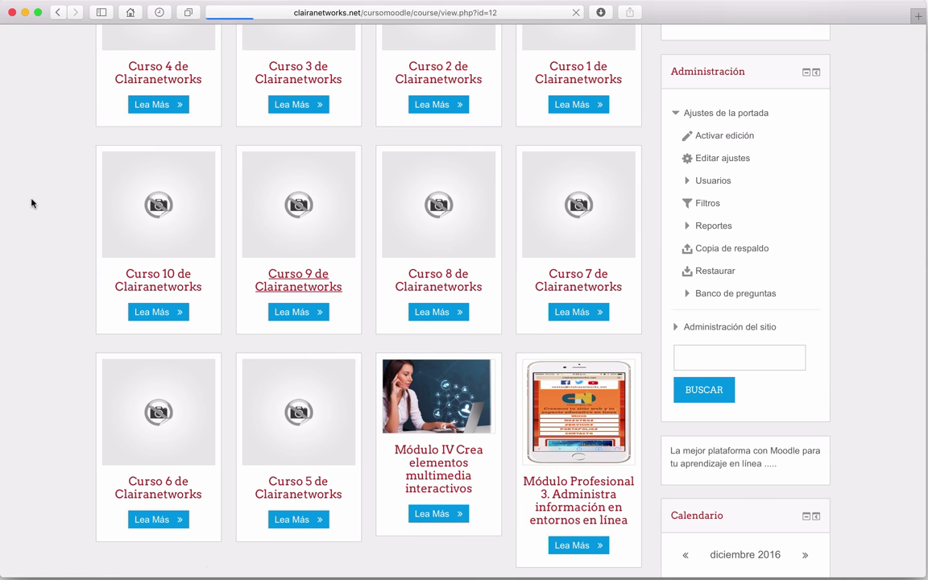
pyautogui.scroll(-5, 348, 243)
pyautogui.scroll(-2, 155, 199)
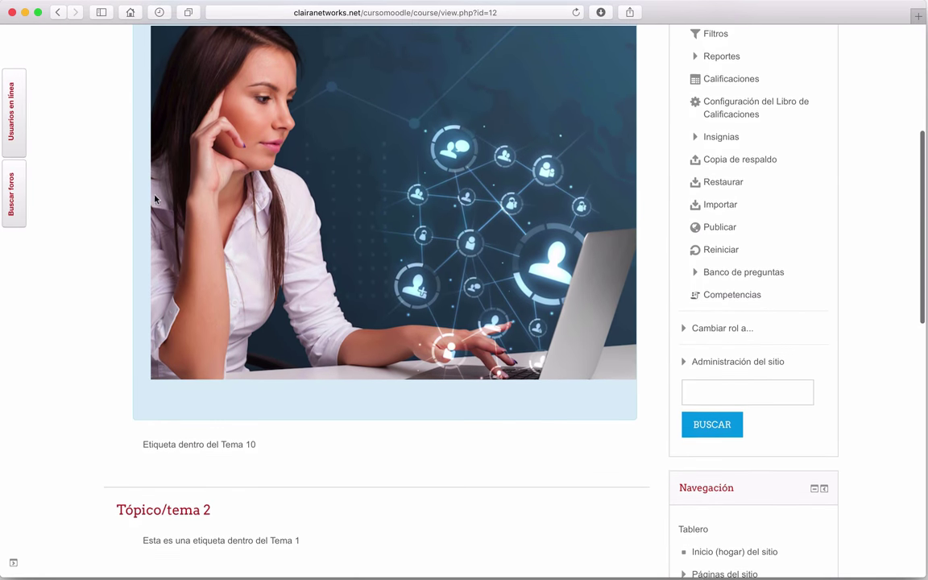
pyautogui.scroll(-3, 115, 387)
pyautogui.scroll(-5, 117, 395)
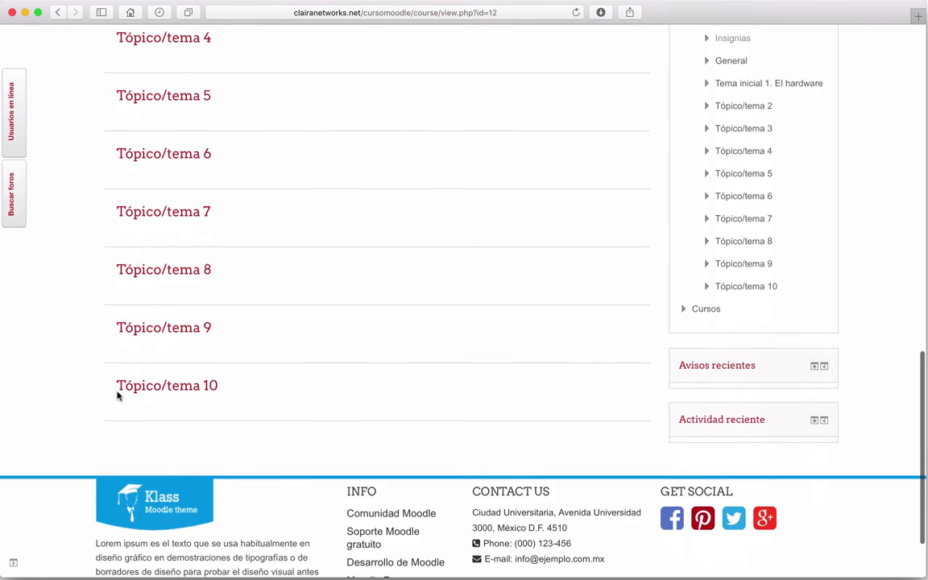
pyautogui.scroll(5, 117, 395)
pyautogui.scroll(-8, 116, 395)
pyautogui.scroll(2, 116, 394)
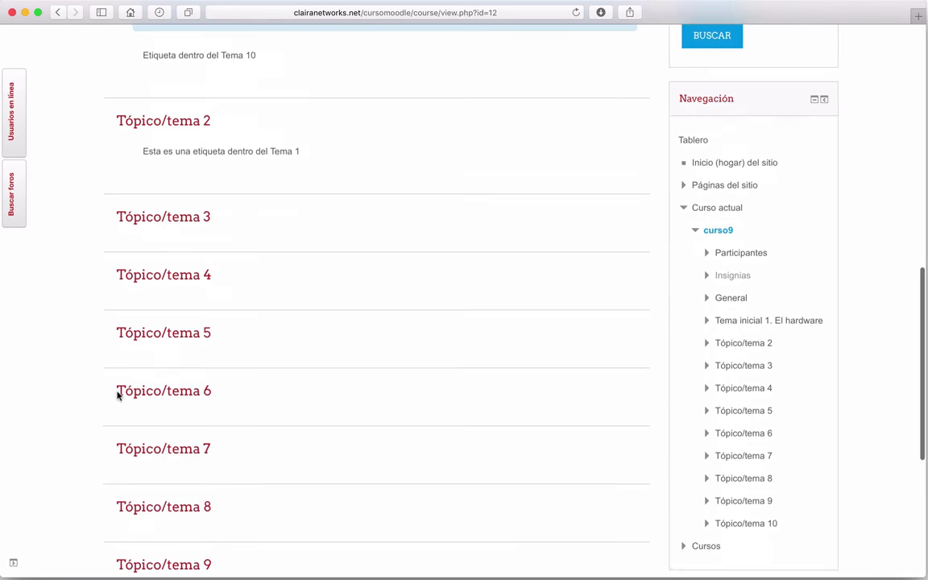
pyautogui.scroll(4, 117, 389)
pyautogui.scroll(10, 117, 390)
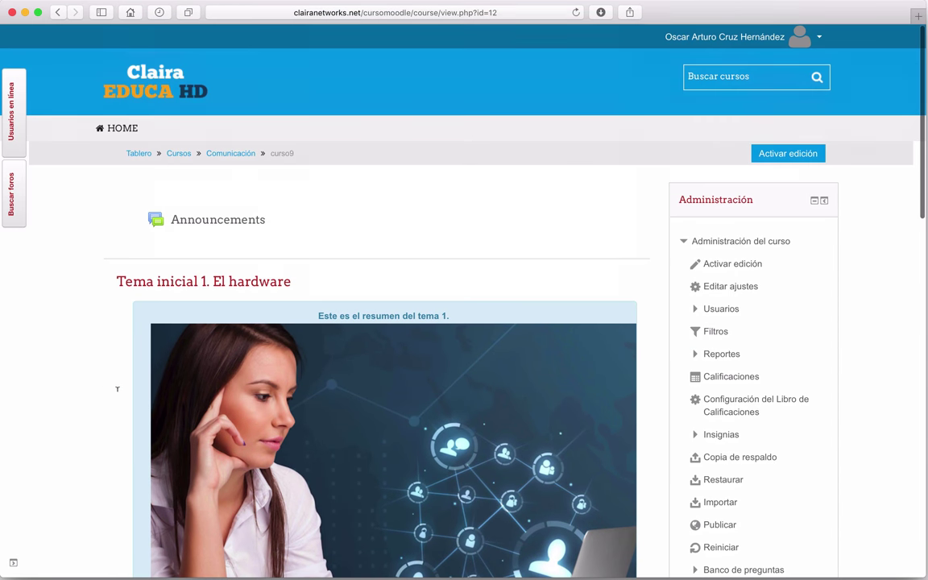
pyautogui.click(780, 154)
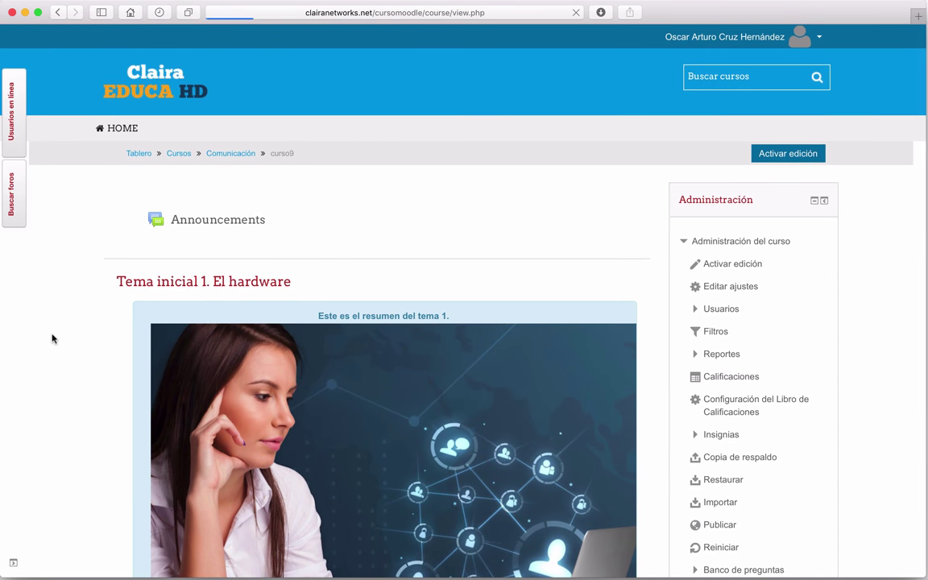
# Add a Wiki activity to the section Tópico/tema 5
pyautogui.scroll(-12, 51, 338)
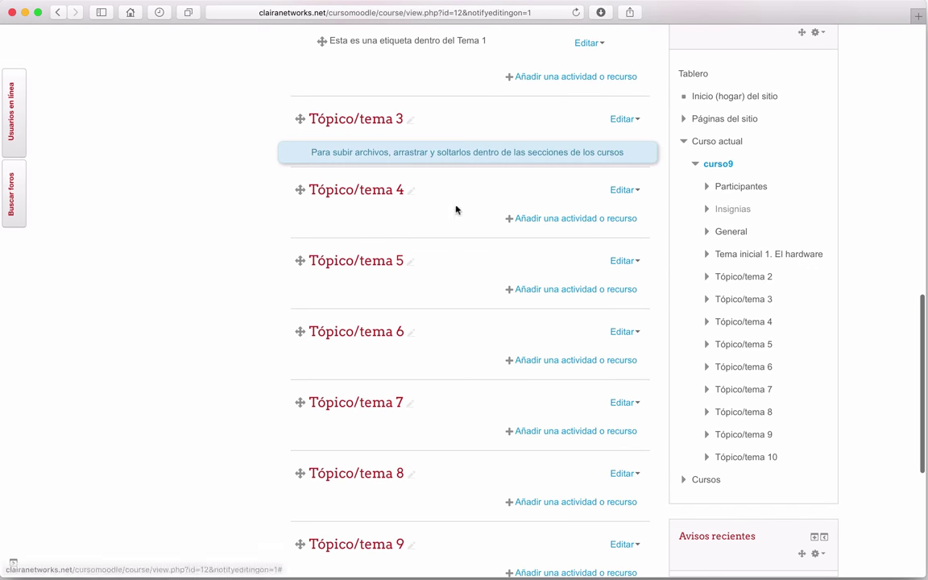
pyautogui.click(578, 290)
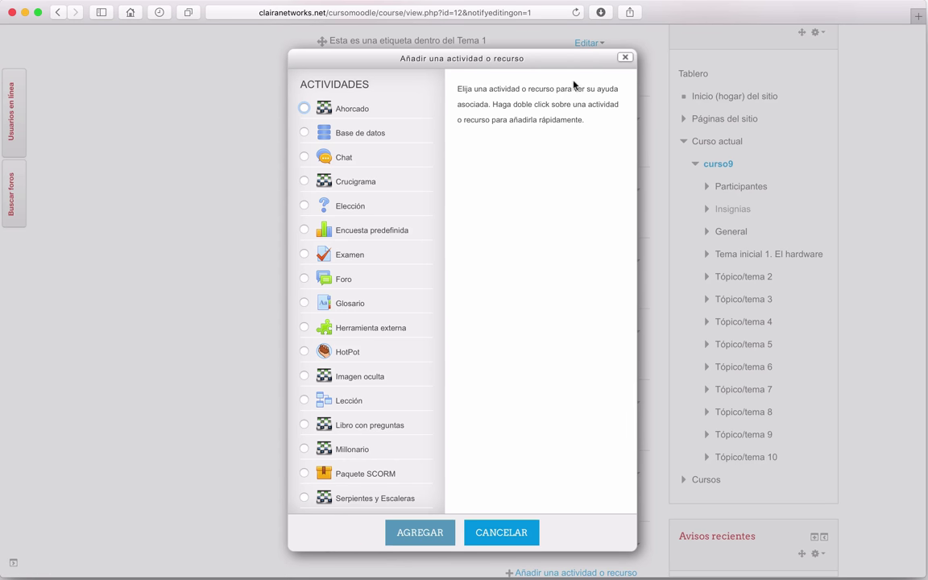
pyautogui.click(623, 58)
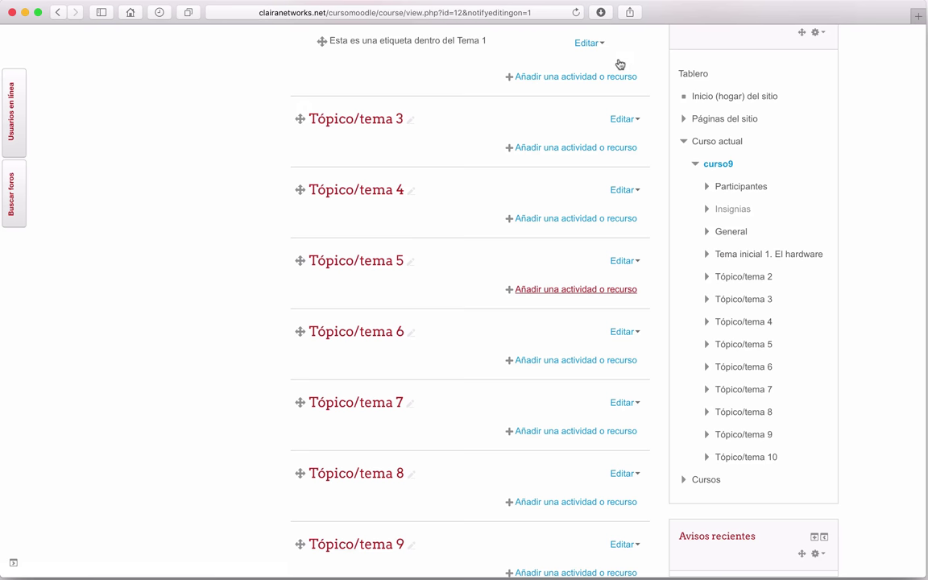
pyautogui.click(560, 297)
pyautogui.scroll(-5, 410, 315)
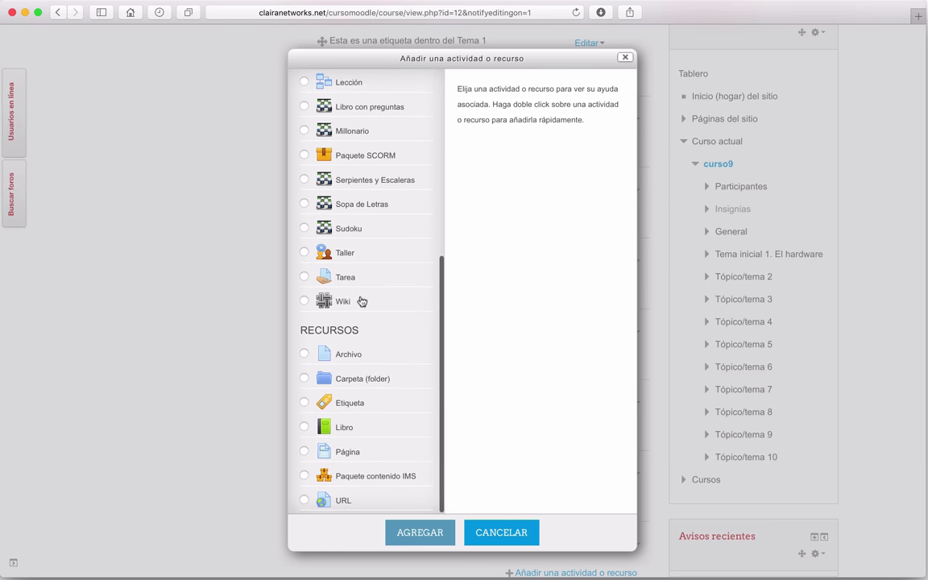
pyautogui.click(345, 303)
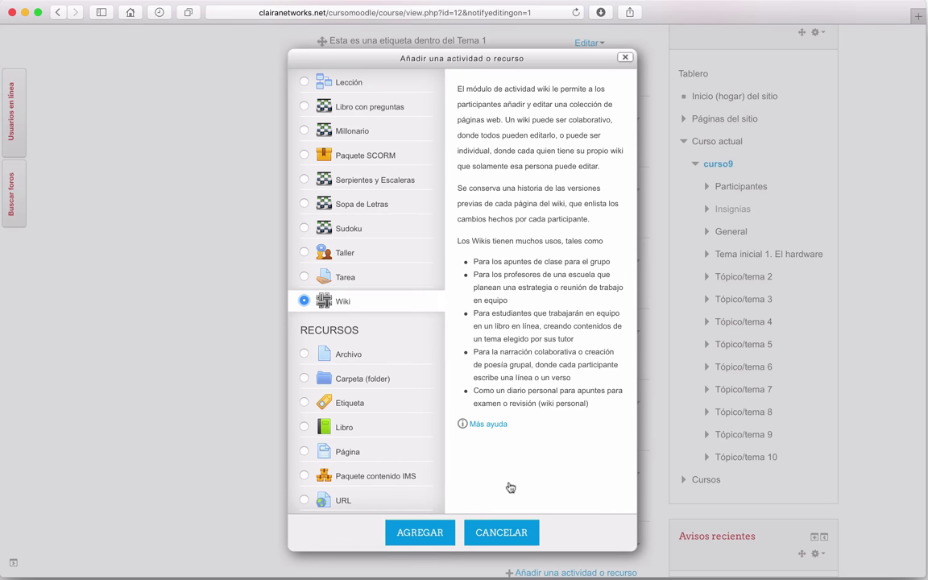
pyautogui.click(433, 529)
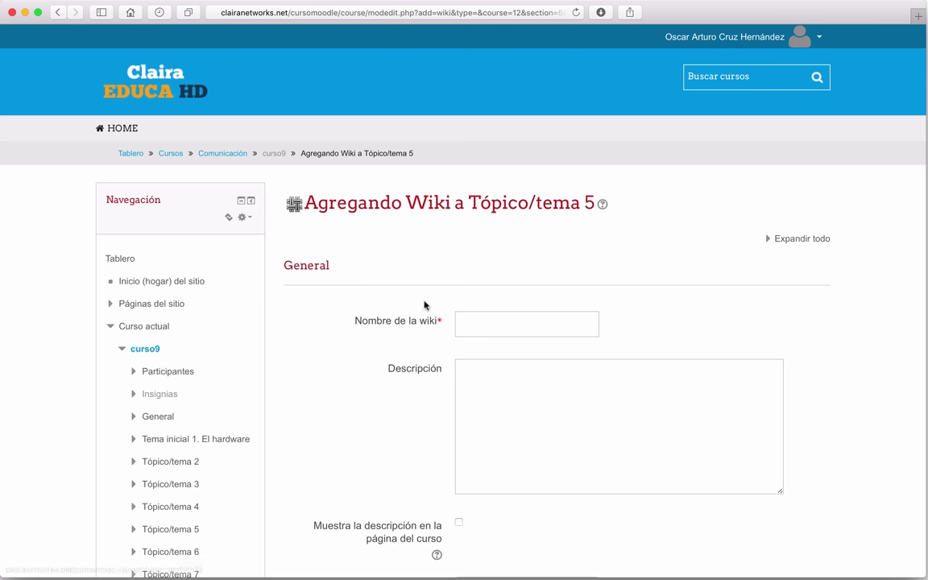
# Name the wiki "Nuestro wiki colaborativo"
pyautogui.scroll(-3, 338, 321)
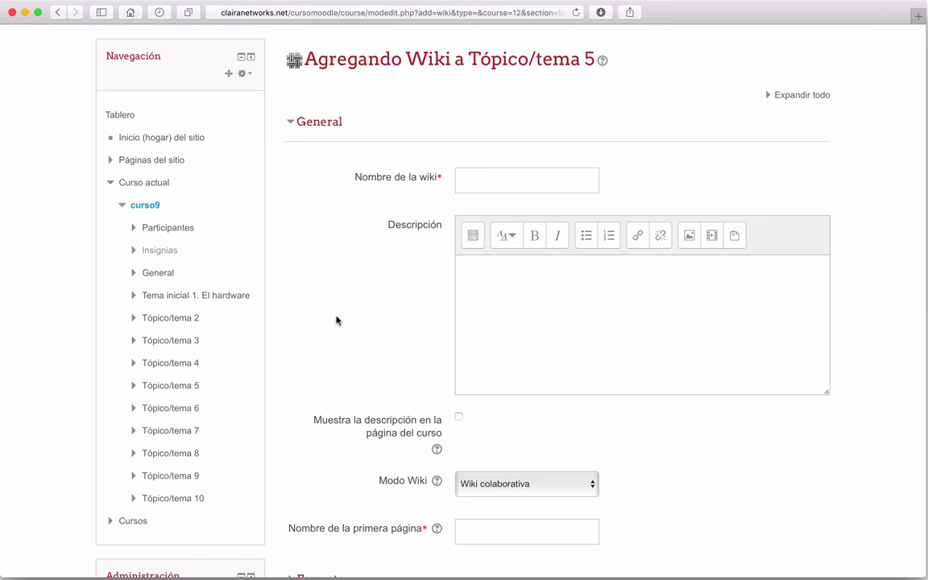
pyautogui.scroll(-1, 336, 320)
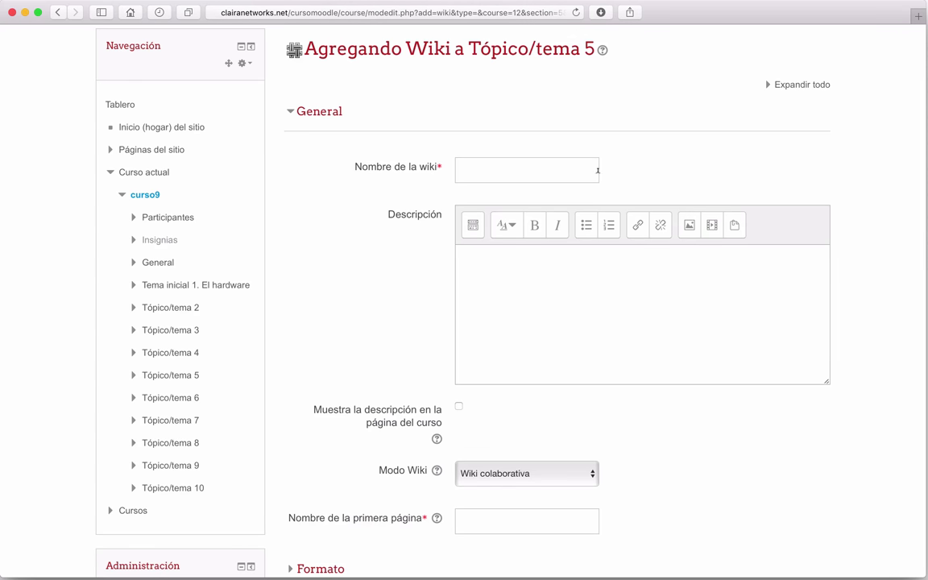
pyautogui.scroll(-1, 394, 176)
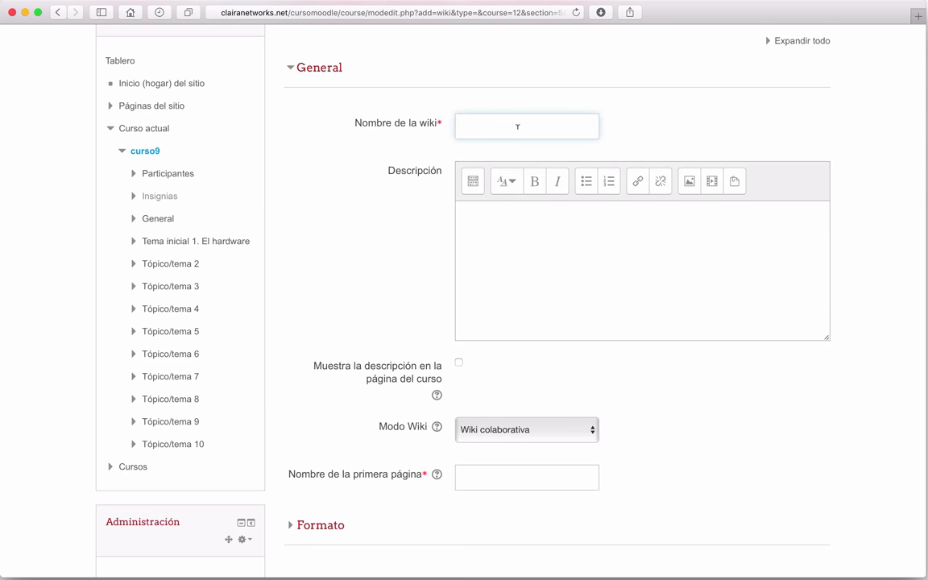
pyautogui.write('Nuestro wiki colaborativo')
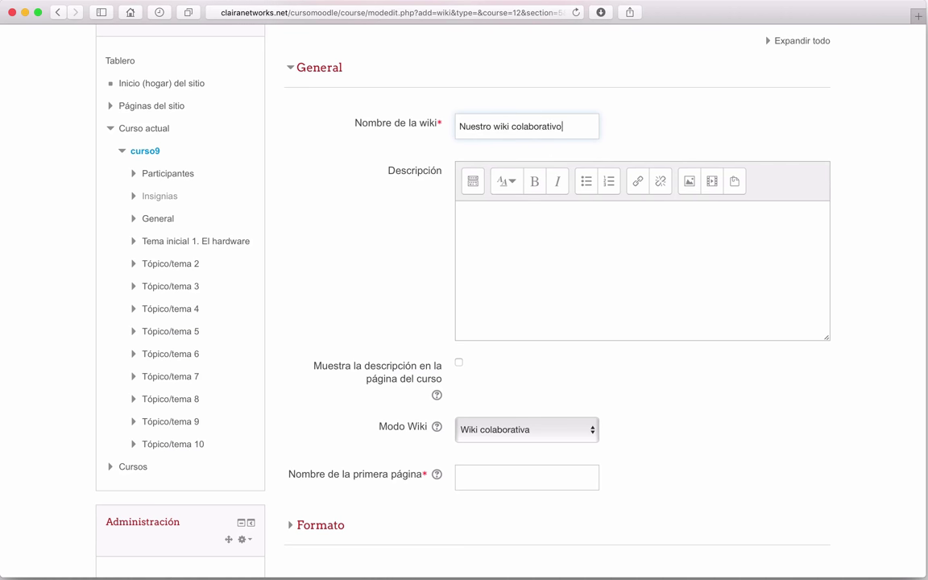
# Enter the wiki description "En esta wiki vamos a trabajar de manera colaborativa para poder construir algunas definiciones de conceptos que trabajemos en la clase."
pyautogui.click(517, 233)
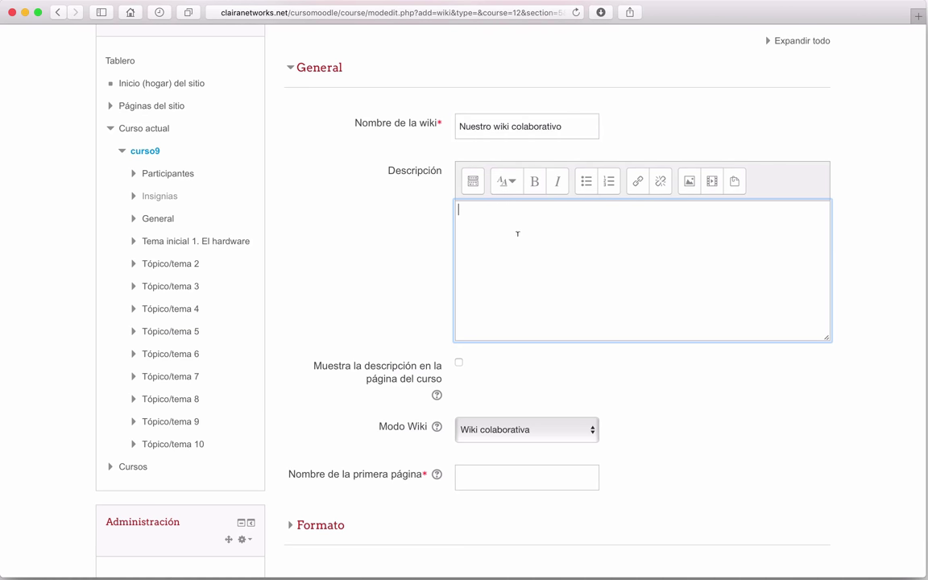
pyautogui.write('En esta wiki vamos a trabajar de ma')
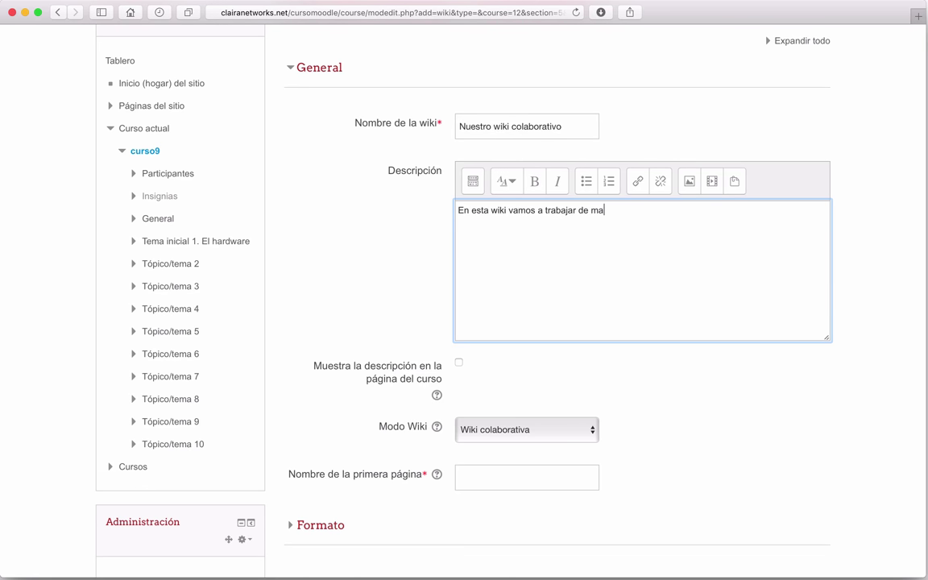
pyautogui.write('nera colaborativa para poder conc')
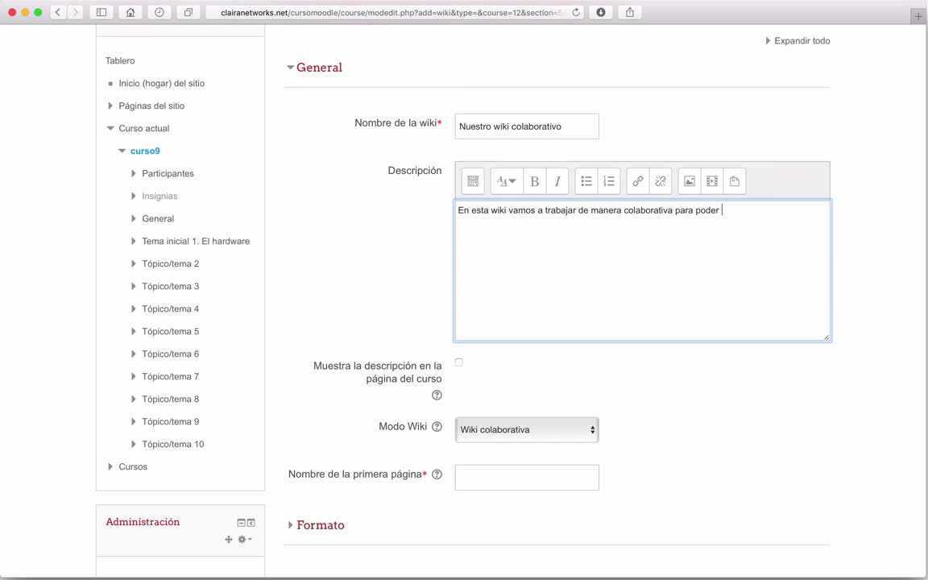
pyautogui.press('BackSpace')
pyautogui.press('BackSpace')
pyautogui.press('BackSpace')
pyautogui.write('onstruir algunas defi')
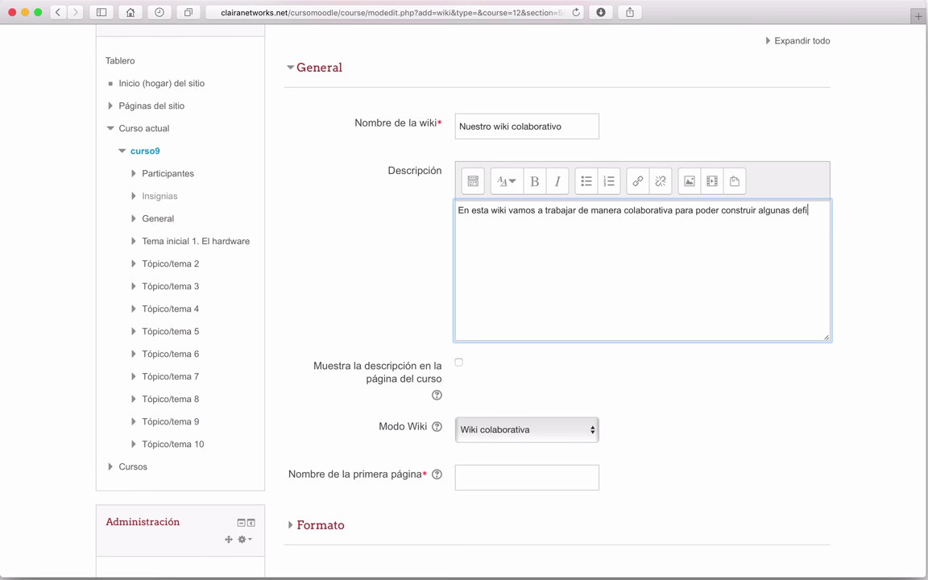
pyautogui.write('niciones de conceptos que trabajem')
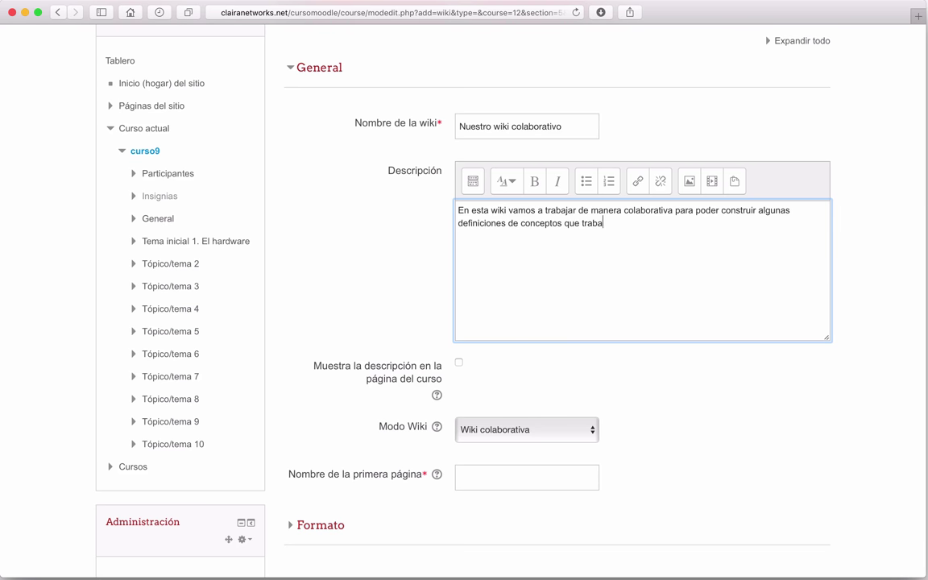
pyautogui.write('os en la clase.')
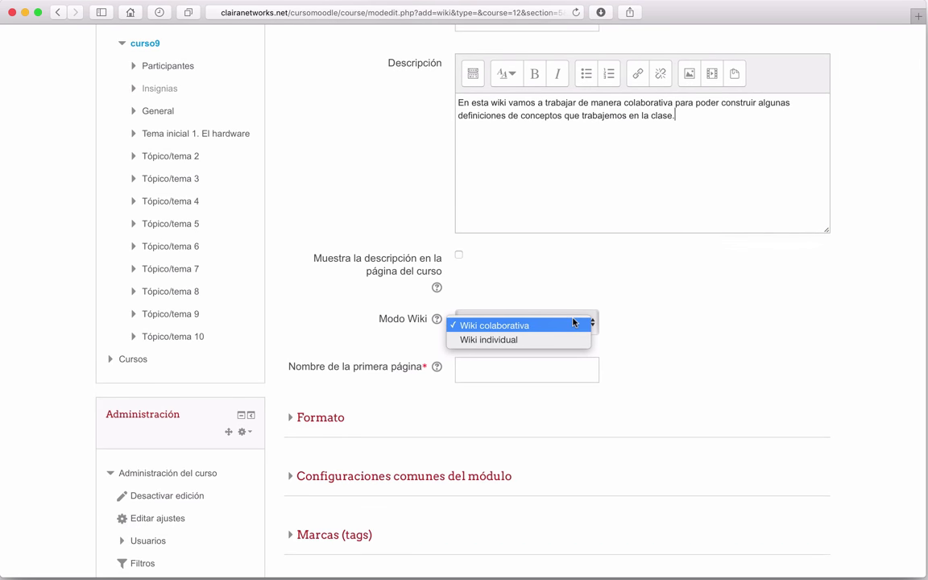
# Review the available Modo Wiki options and read the help text for that setting
pyautogui.click(328, 331)
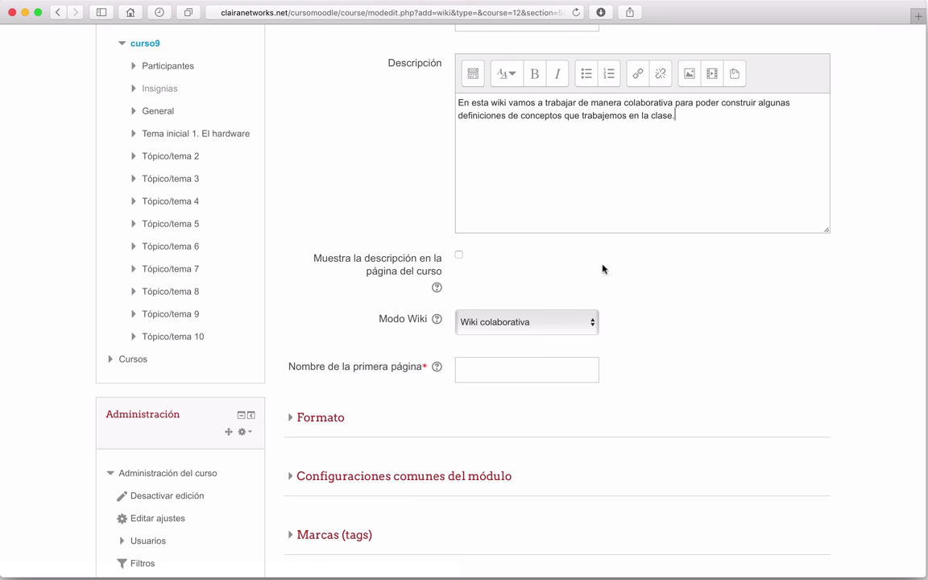
pyautogui.click(437, 319)
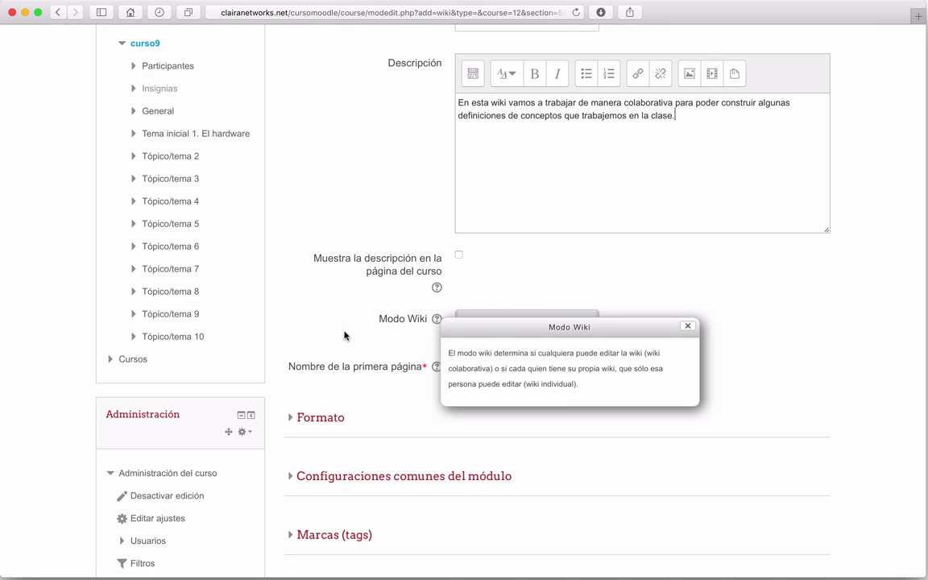
pyautogui.click(275, 294)
pyautogui.click(487, 336)
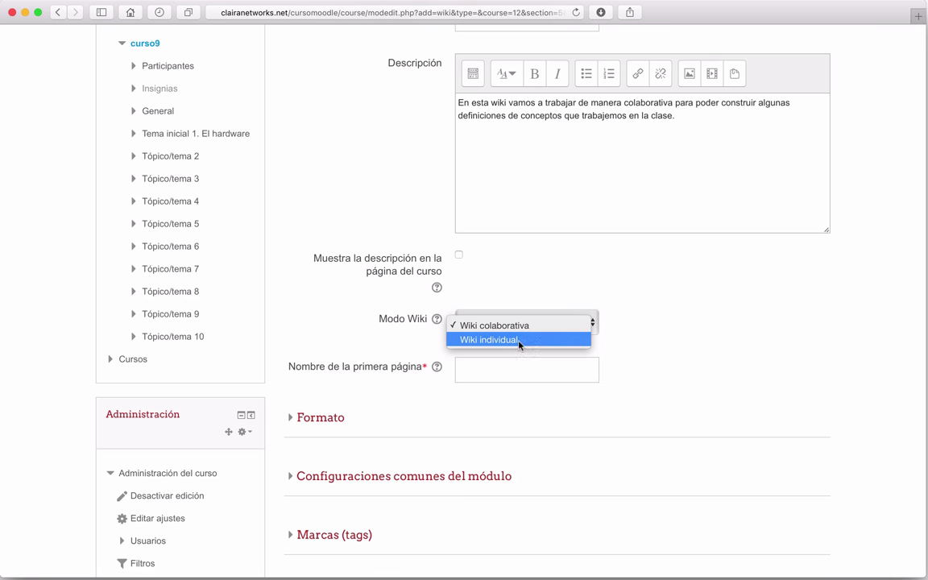
# Name the wiki's first page "Conceptos de diseño gráfico"
pyautogui.click(493, 359)
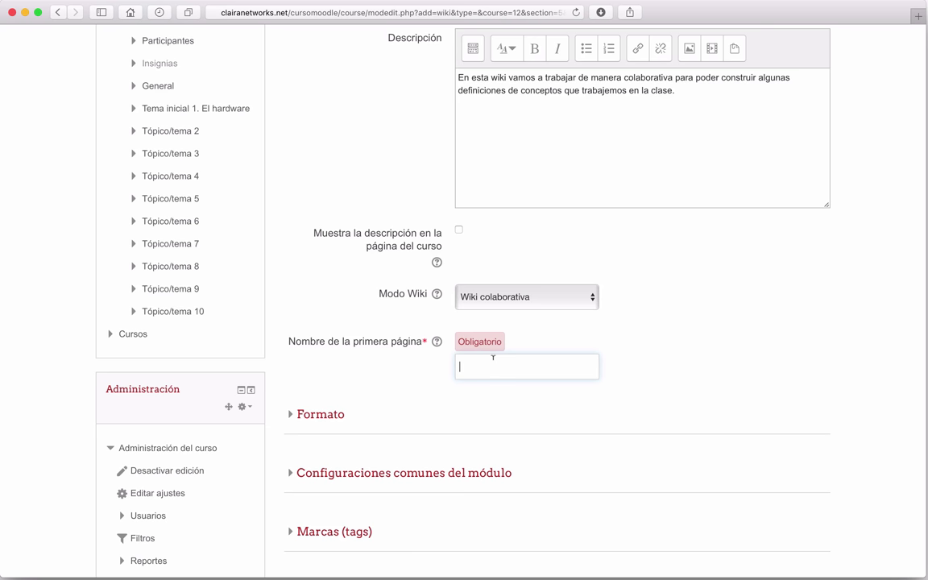
pyautogui.write('Conceptos de diseño gráfico')
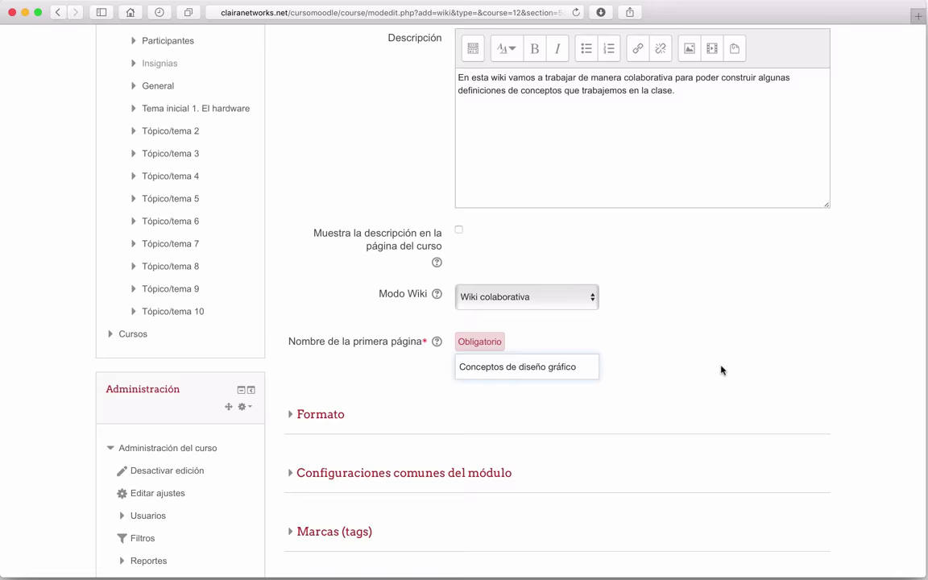
pyautogui.scroll(-5, 649, 328)
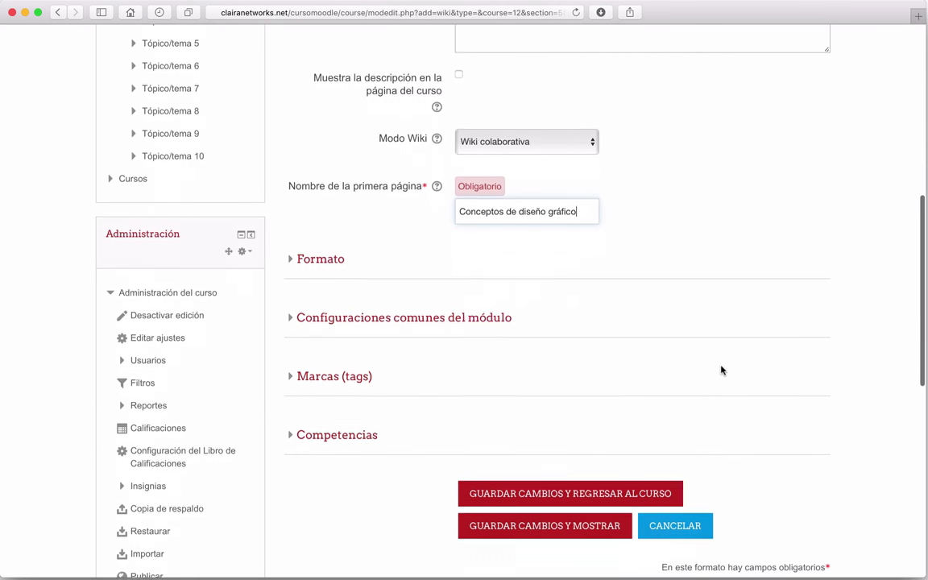
pyautogui.click(291, 216)
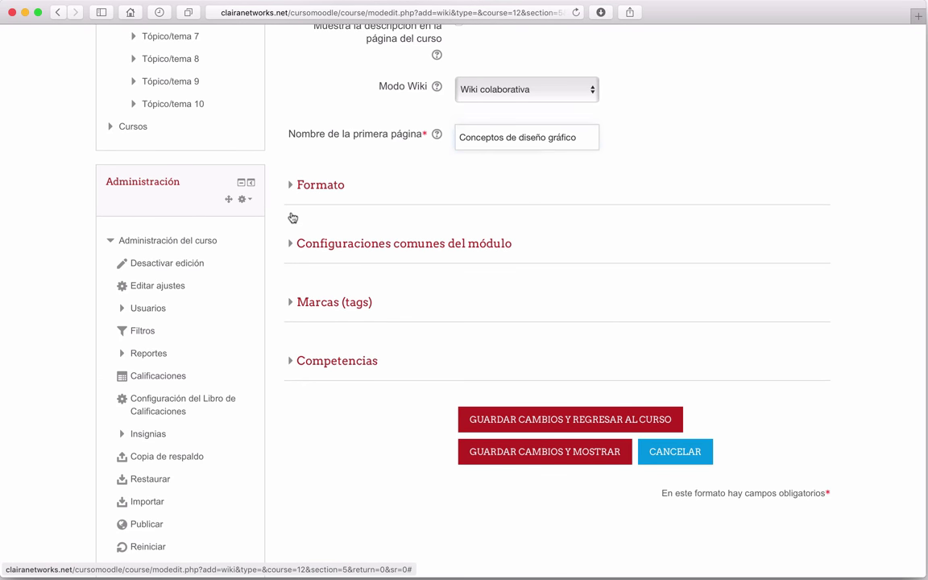
# Expand the Formato settings and review the default format options and their help text
pyautogui.click(289, 185)
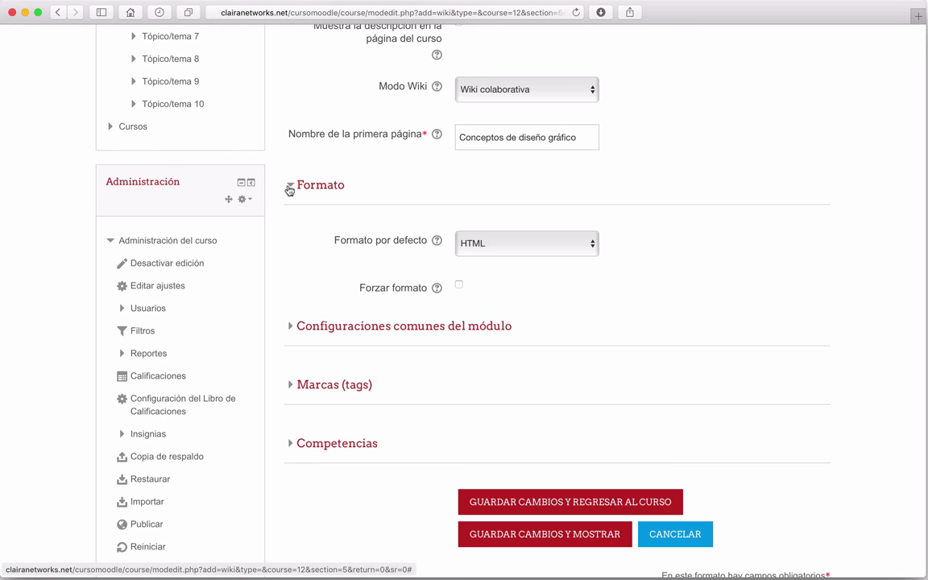
pyautogui.scroll(-2, 755, 286)
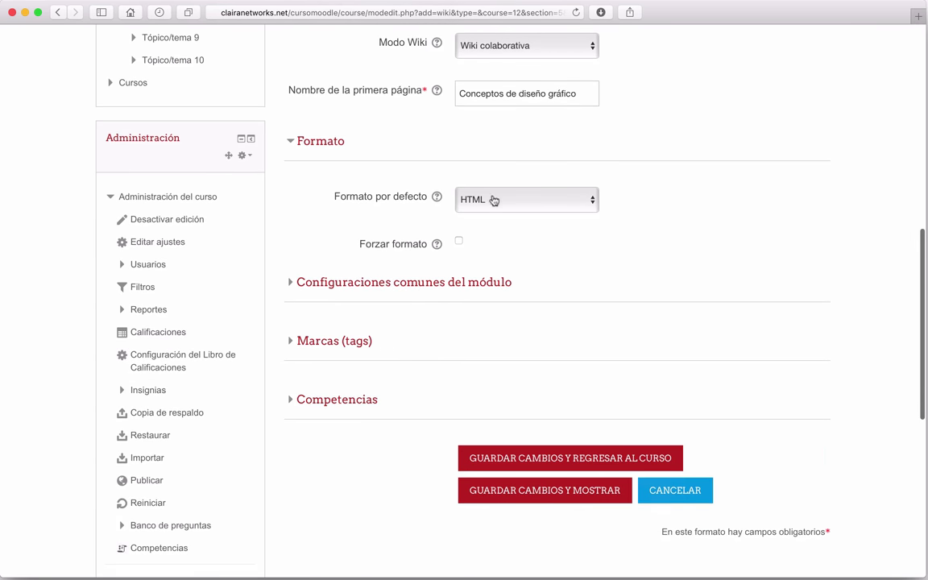
pyautogui.click(593, 200)
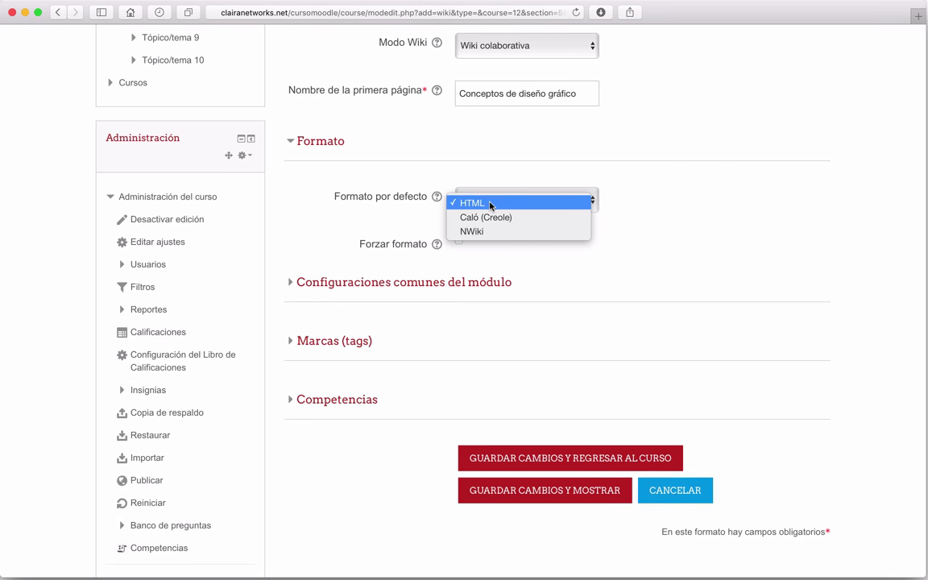
pyautogui.click(357, 223)
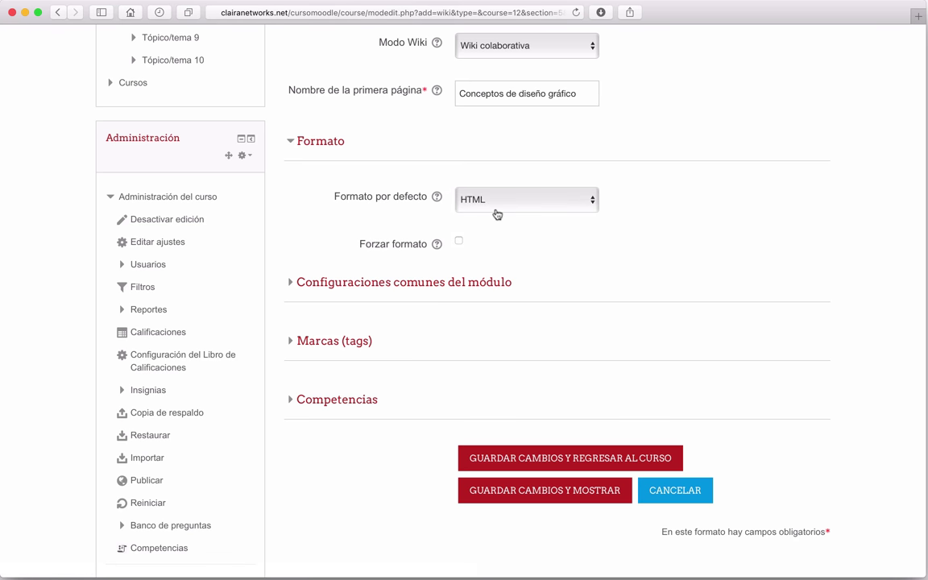
pyautogui.click(436, 198)
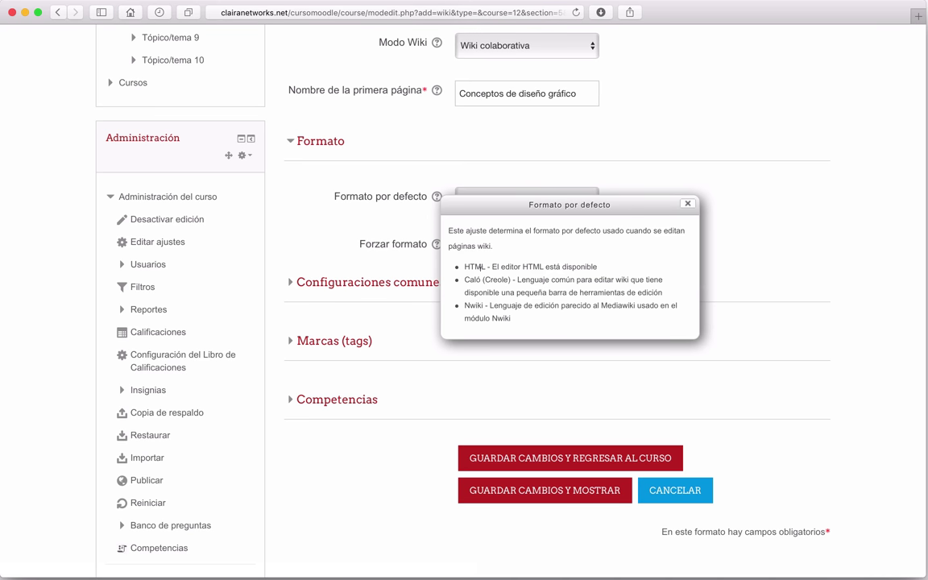
pyautogui.click(687, 203)
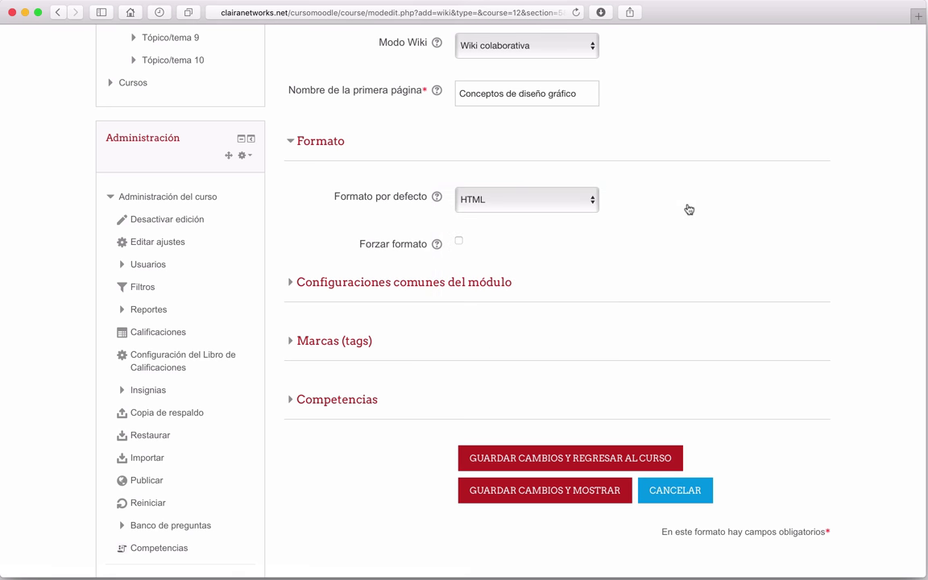
# Save the wiki settings and display the new activity
pyautogui.scroll(-5, 749, 248)
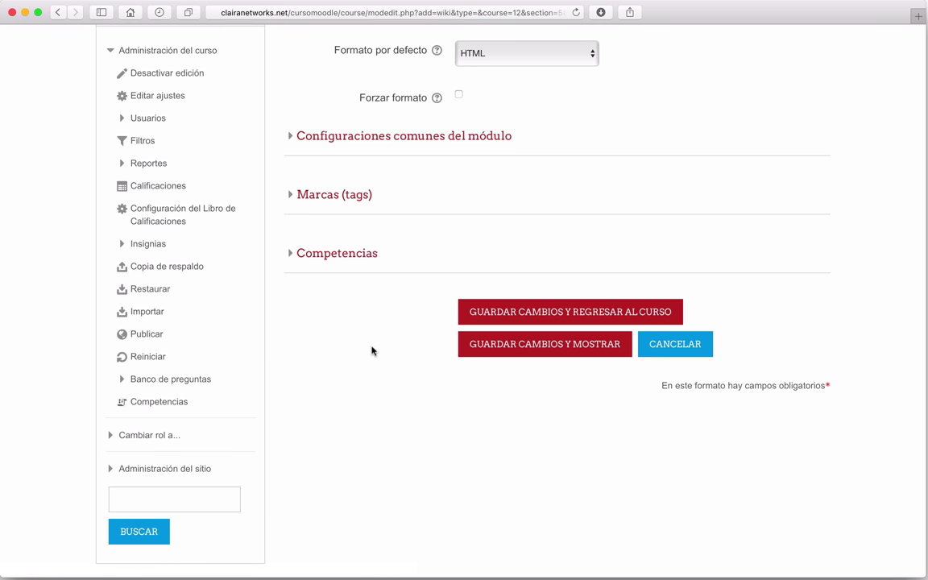
pyautogui.scroll(6, 371, 351)
pyautogui.scroll(-4, 372, 351)
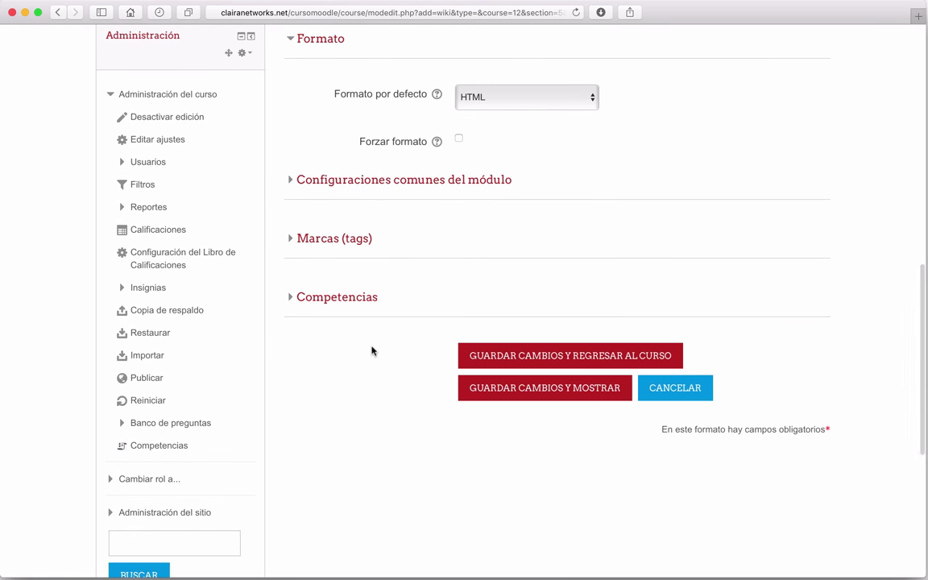
pyautogui.click(535, 387)
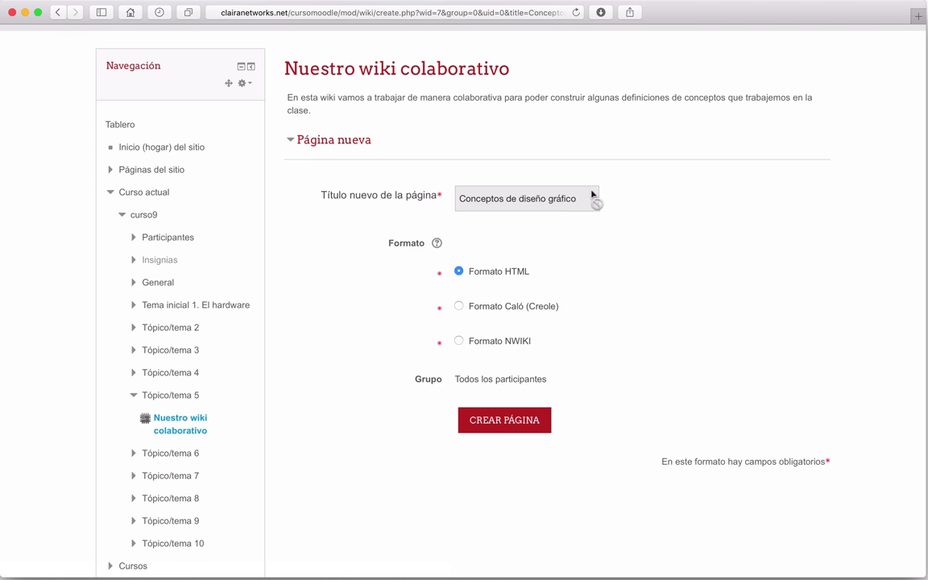
# Create the wiki's first page, "Conceptos de diseño gráfico", keeping the HTML format
pyautogui.scroll(-1, 663, 202)
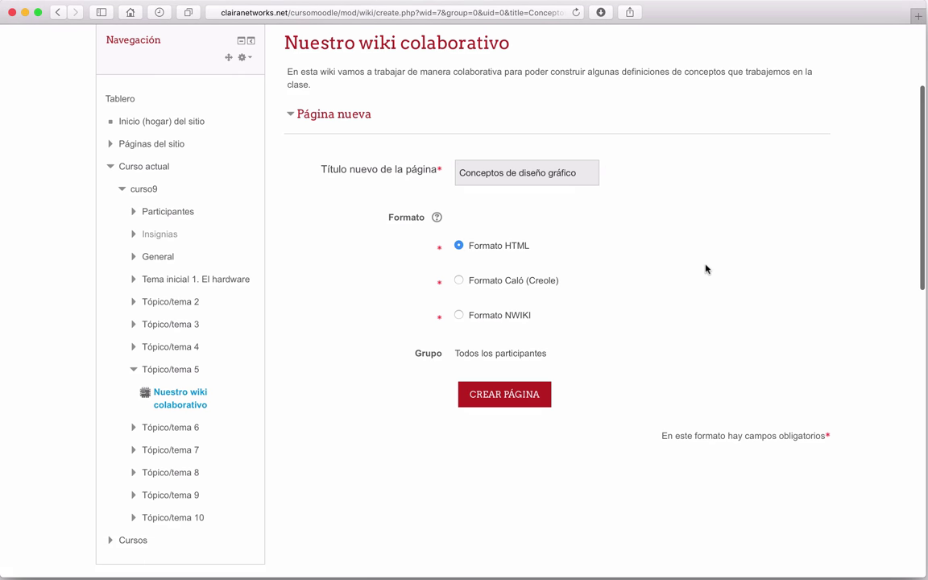
pyautogui.scroll(-3, 704, 269)
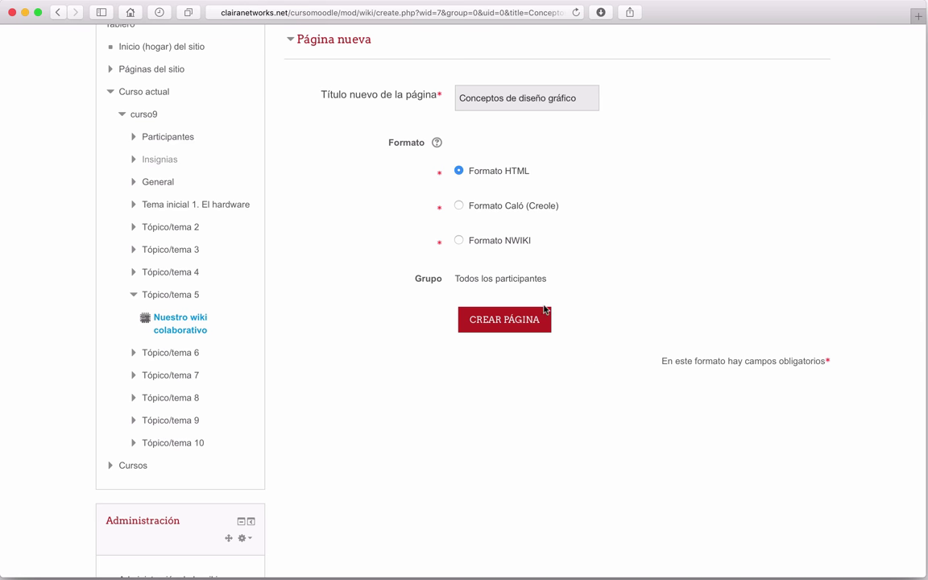
pyautogui.click(500, 329)
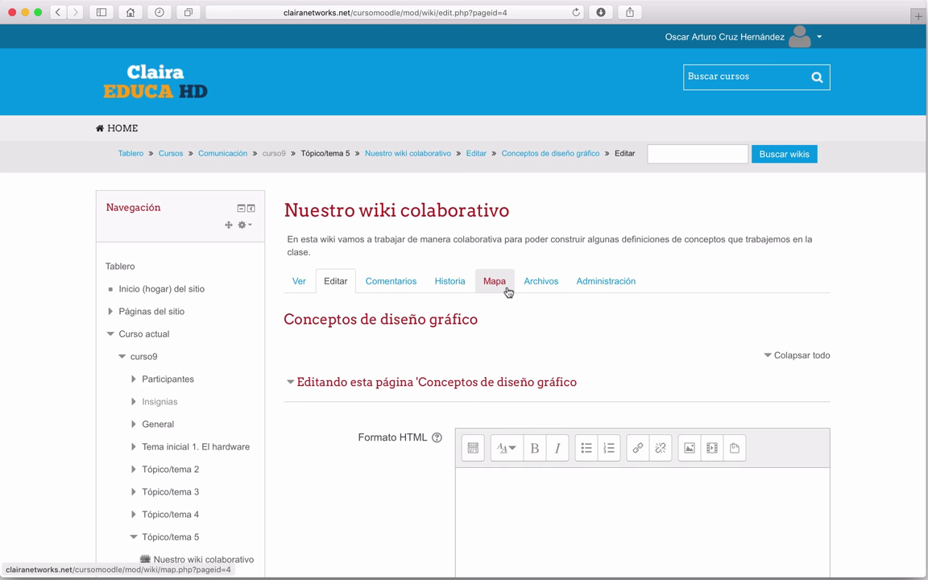
# View the wiki page as readers see it, including its printable version, and close the printable version
pyautogui.click(300, 282)
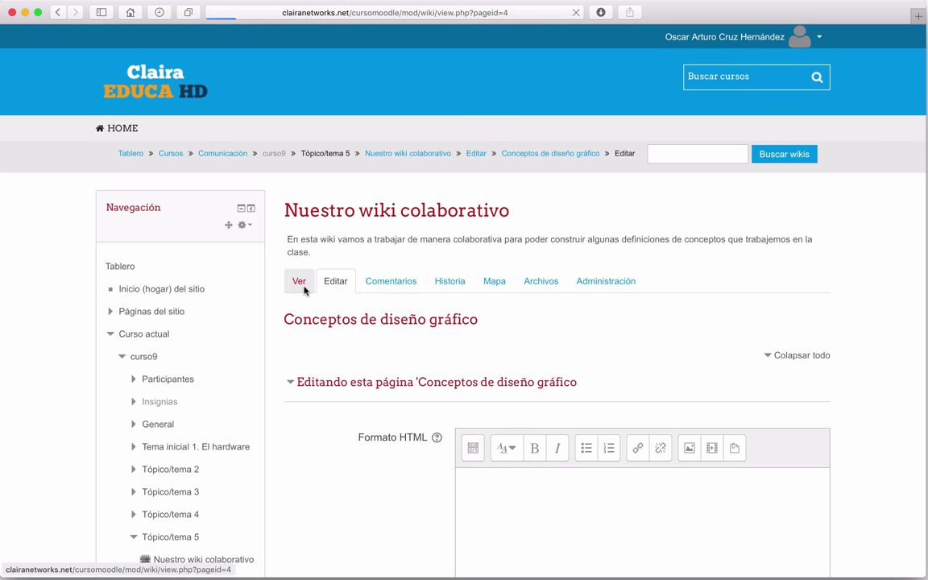
pyautogui.scroll(-2, 666, 305)
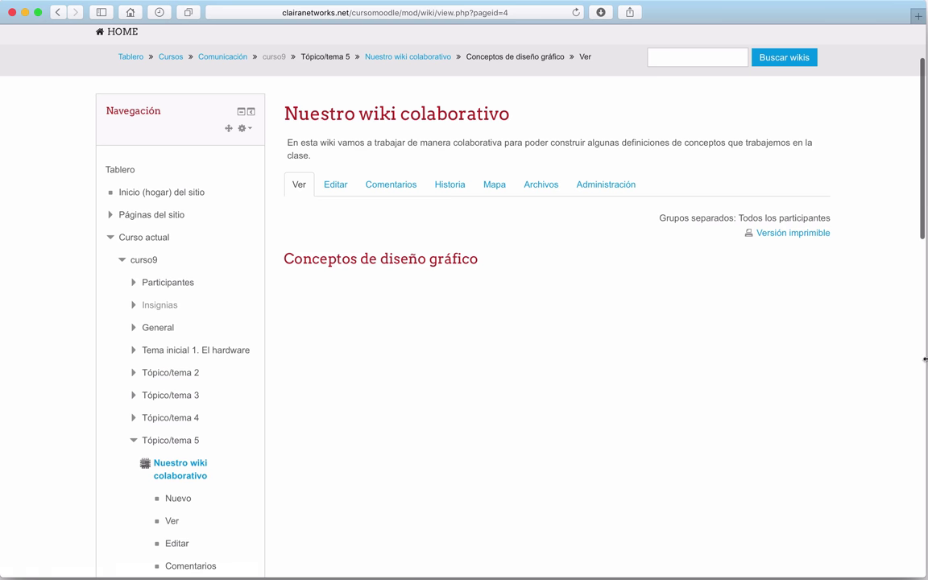
pyautogui.click(785, 234)
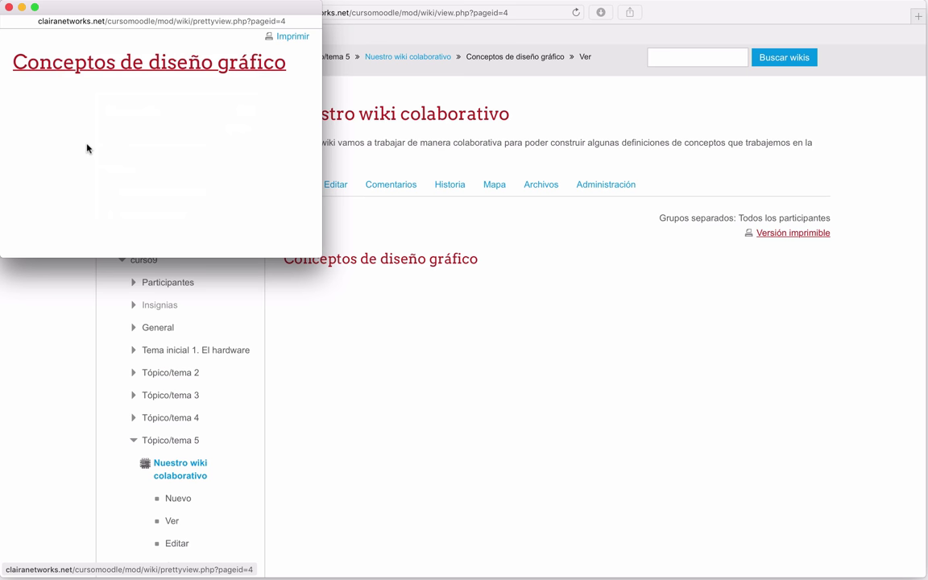
pyautogui.click(9, 7)
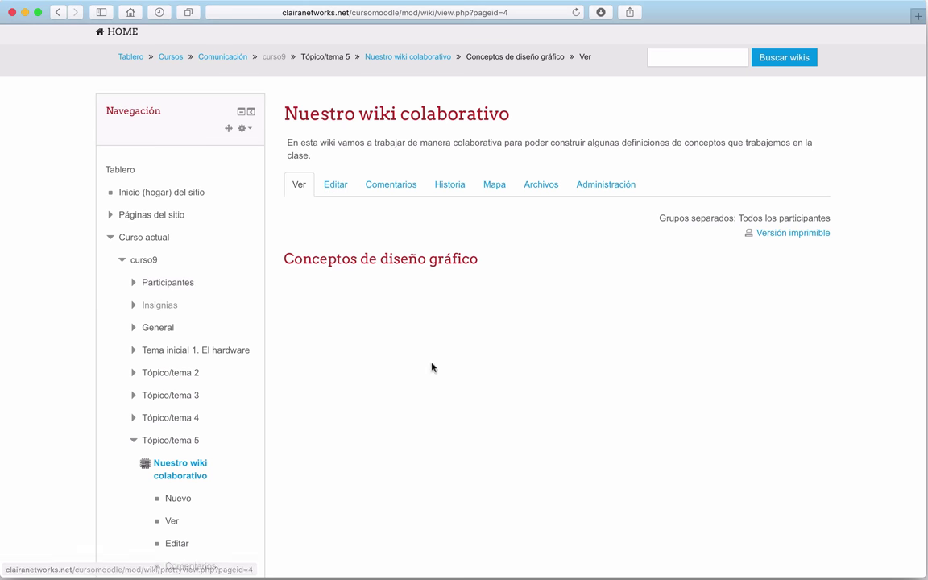
# Look over the wiki page's editing form and its comments area
pyautogui.click(344, 192)
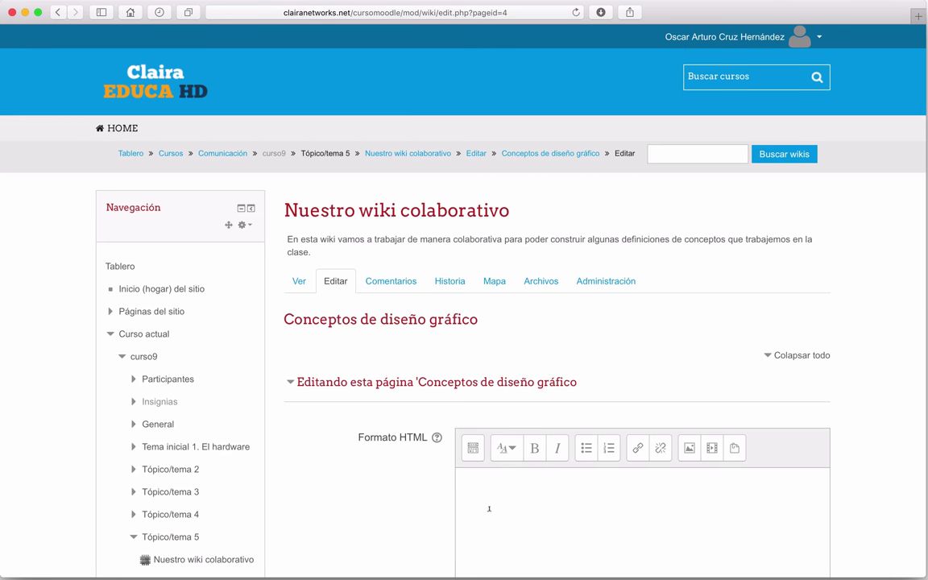
pyautogui.scroll(-1, 487, 510)
pyautogui.scroll(-2, 487, 511)
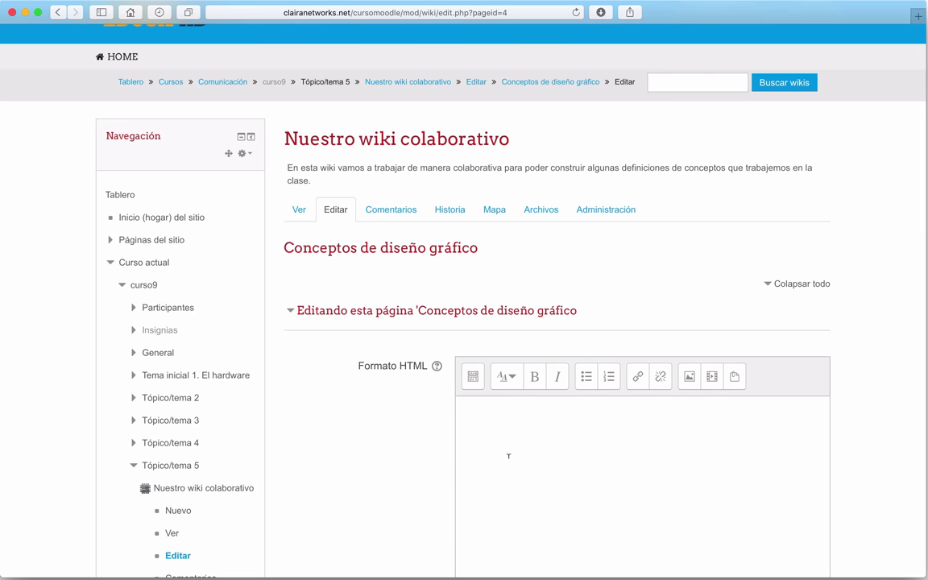
pyautogui.click(394, 213)
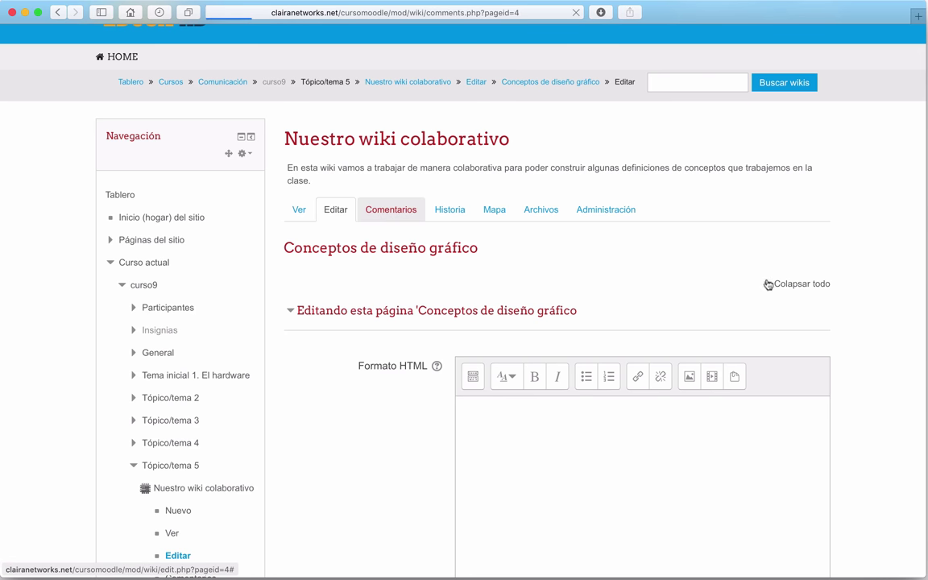
pyautogui.scroll(-3, 545, 437)
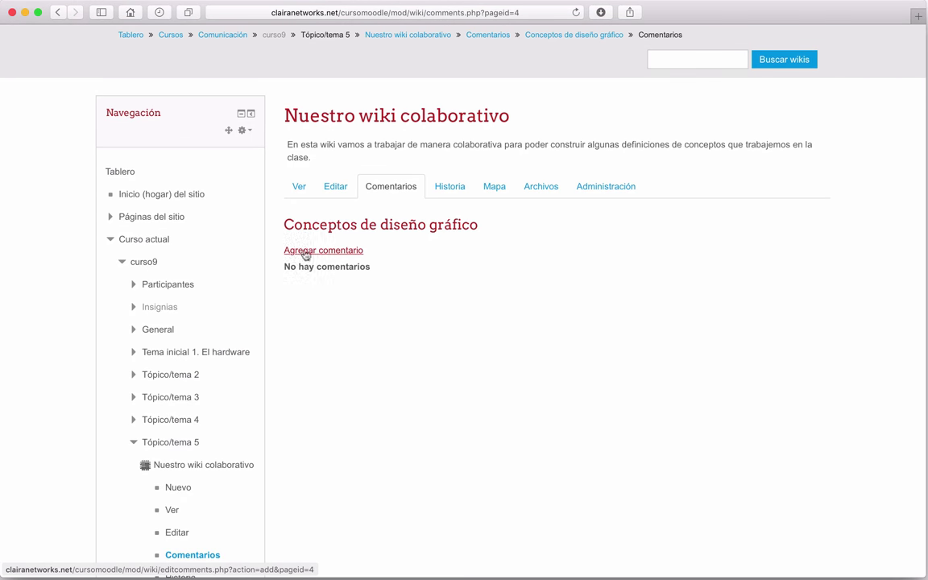
# Review the page's history and the wiki map, showing the map by Contribuciones
pyautogui.click(460, 185)
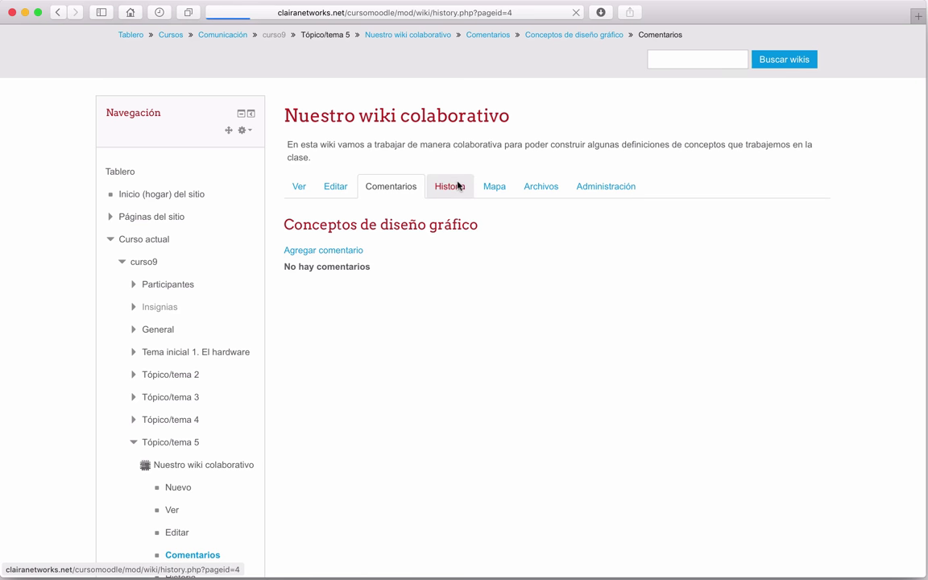
pyautogui.scroll(-2, 425, 405)
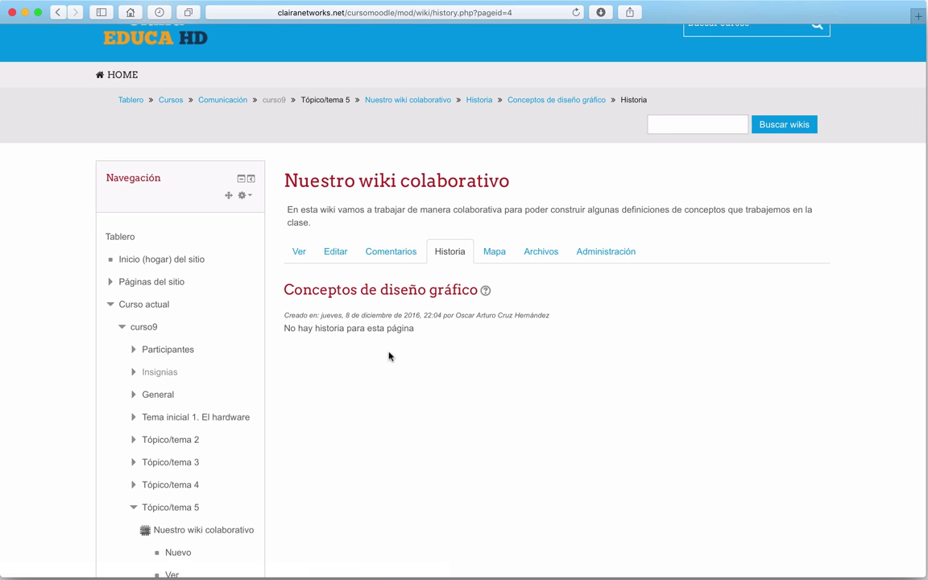
pyautogui.click(495, 253)
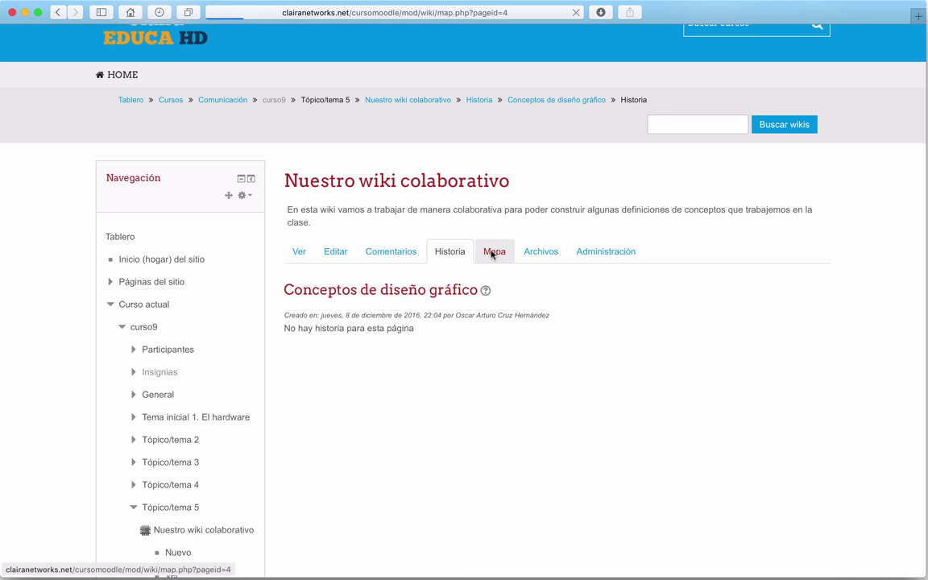
pyautogui.scroll(-2, 765, 324)
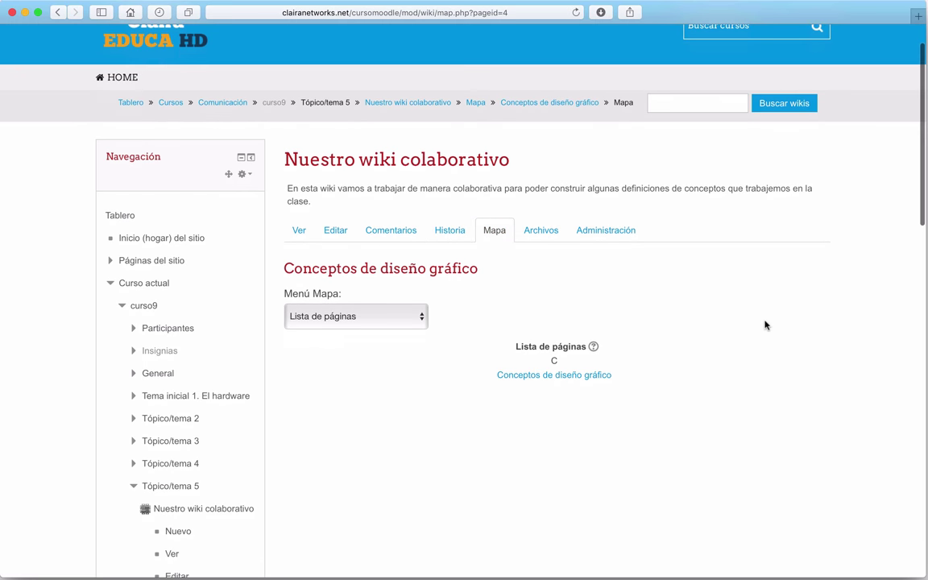
pyautogui.click(427, 314)
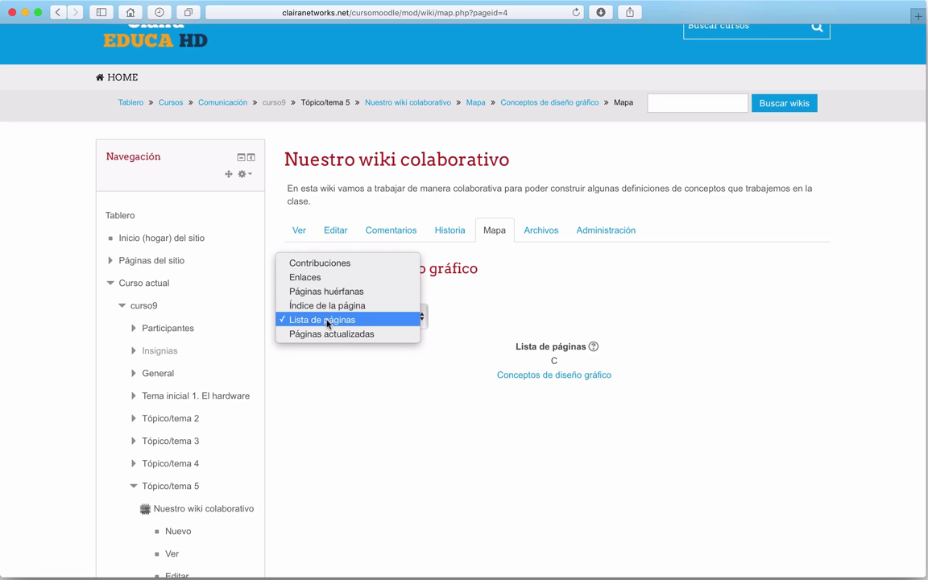
pyautogui.click(331, 263)
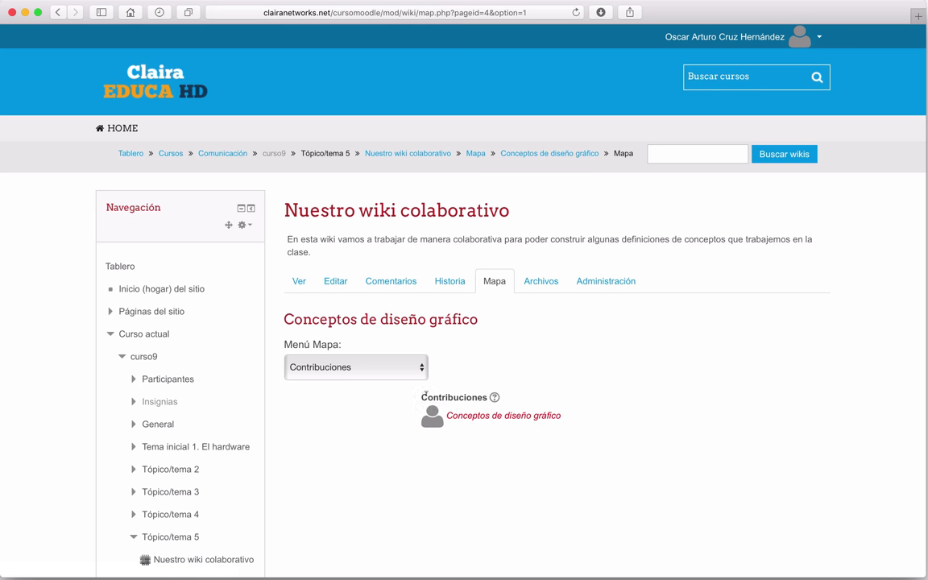
# Review the wiki's files area and the options available for administering its pages
pyautogui.click(541, 280)
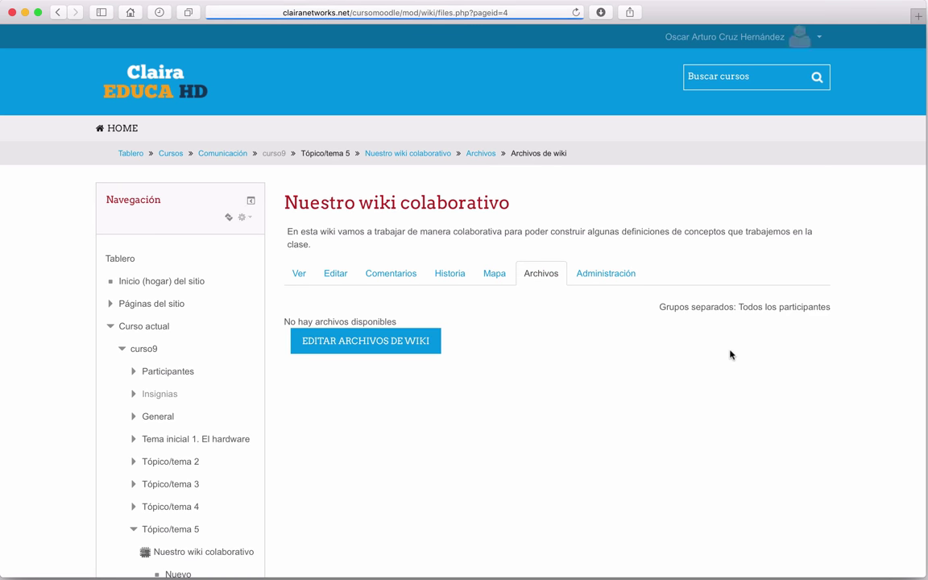
pyautogui.scroll(-2, 729, 352)
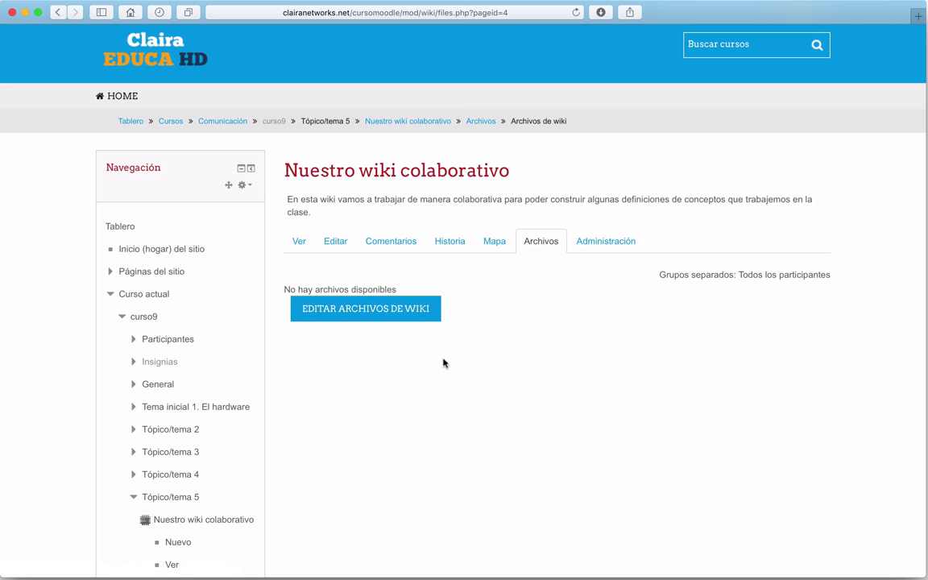
pyautogui.click(589, 242)
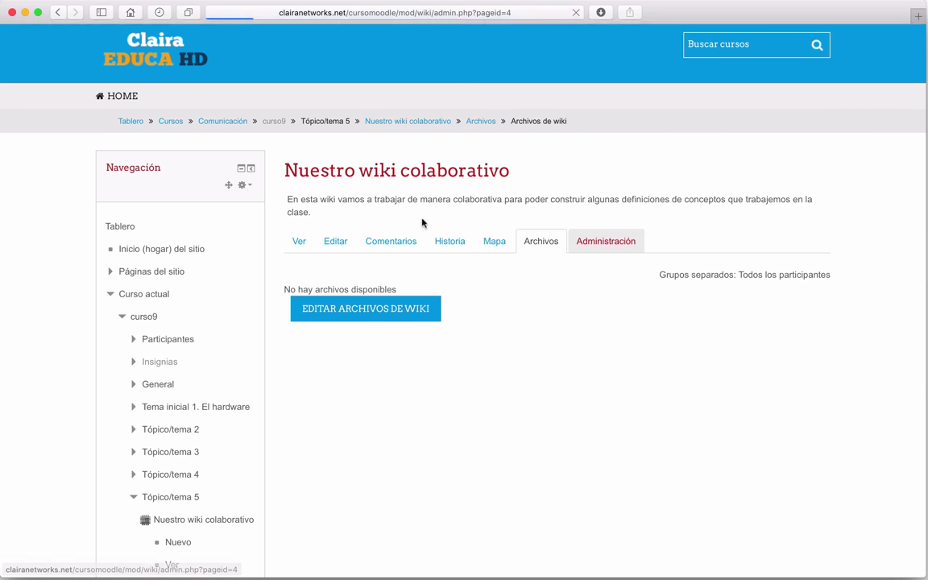
pyautogui.scroll(-5, 22, 387)
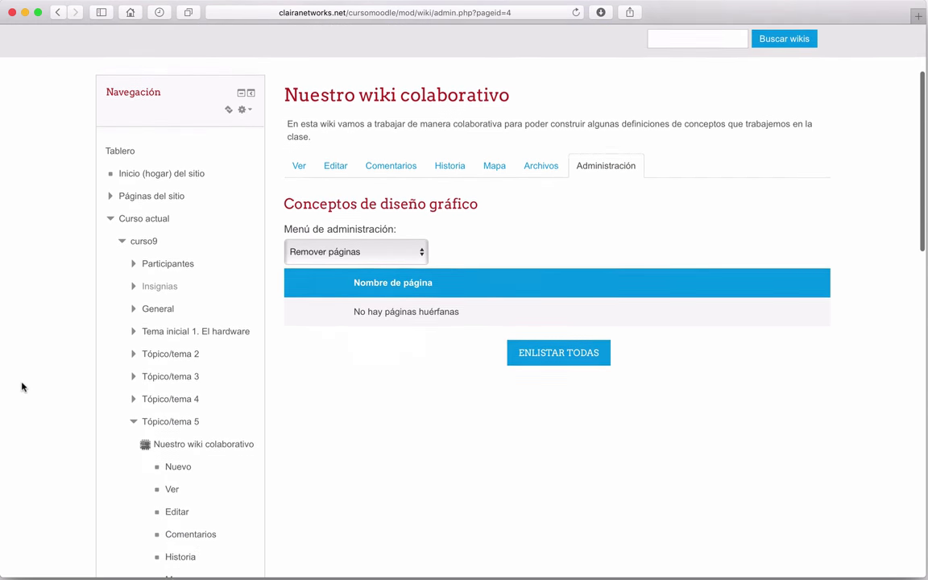
pyautogui.click(420, 225)
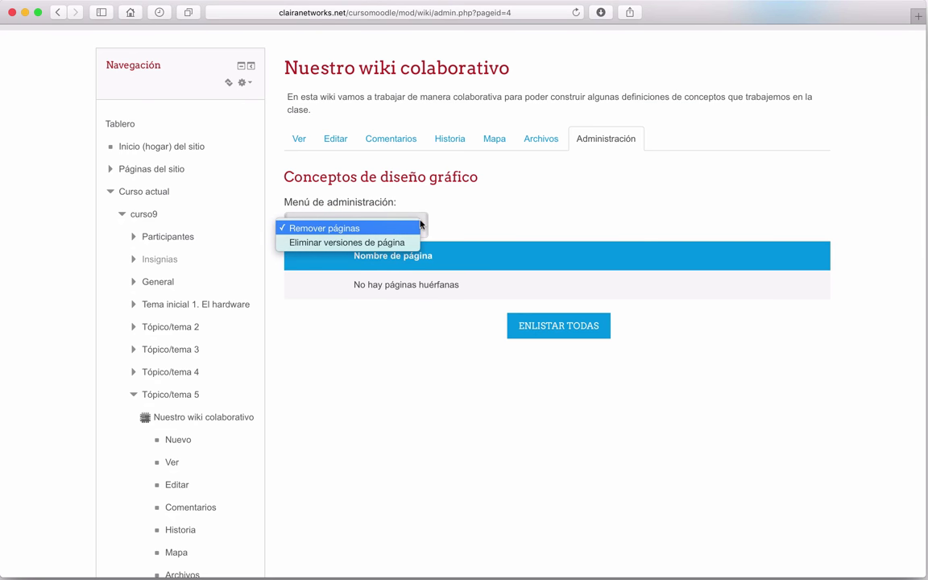
pyautogui.click(455, 396)
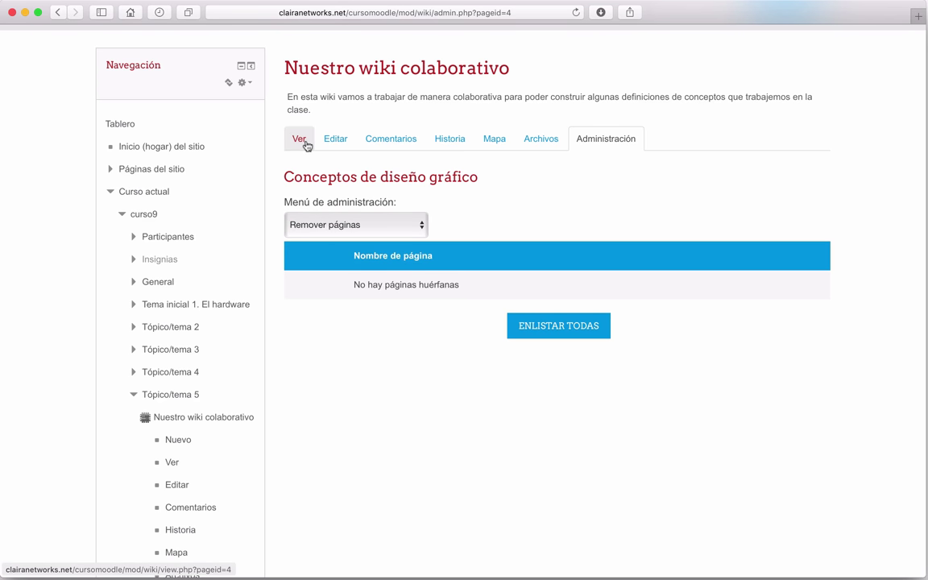
# Edit the wiki page and enter "Blender es un software que cuenta con una licencia libre, lo cual quiere decir que podemos instalarlo"
pyautogui.scroll(5, 411, 250)
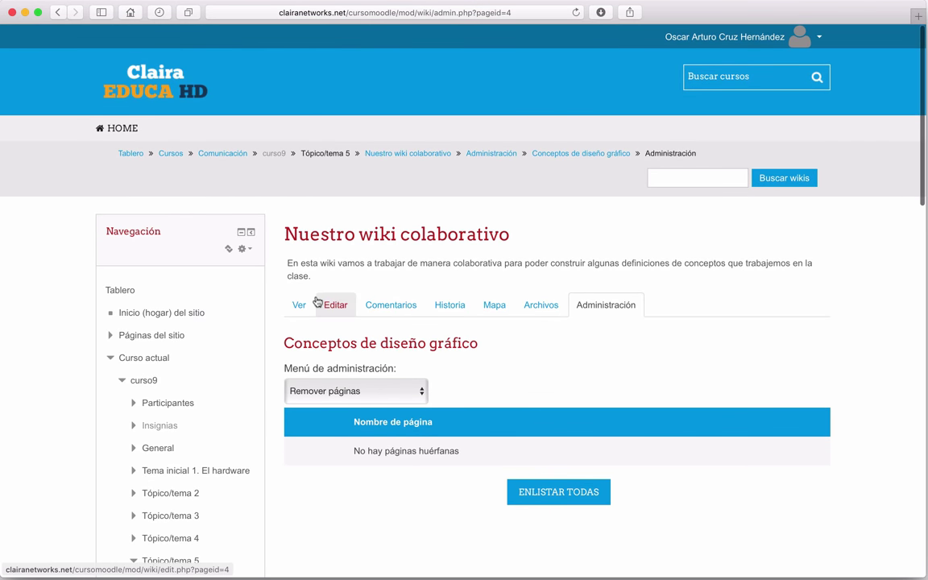
pyautogui.click(336, 314)
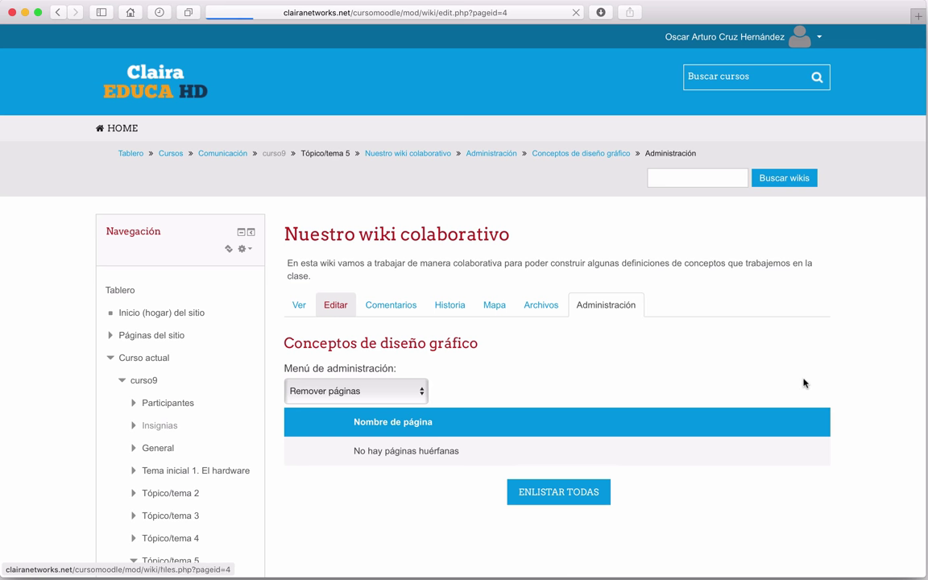
pyautogui.scroll(-5, 536, 311)
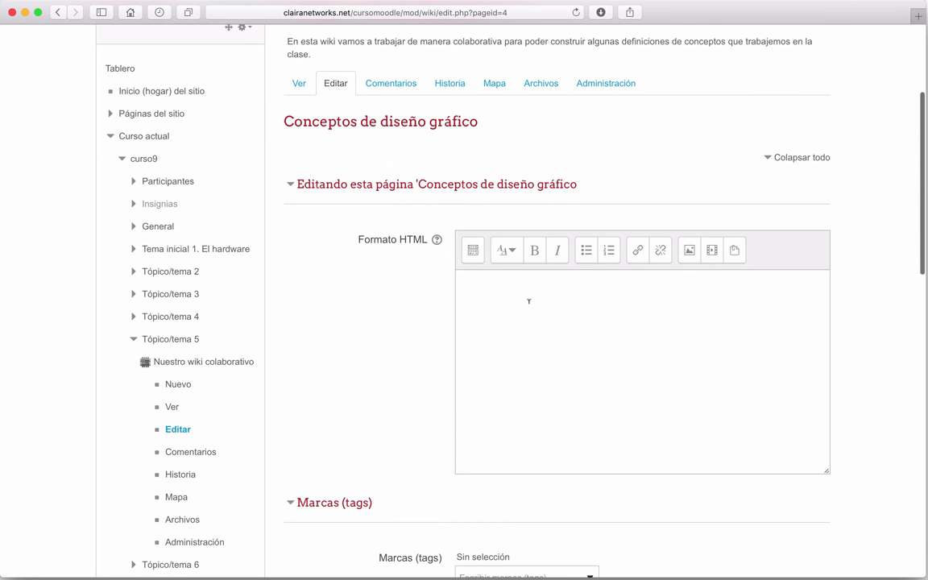
pyautogui.click(534, 304)
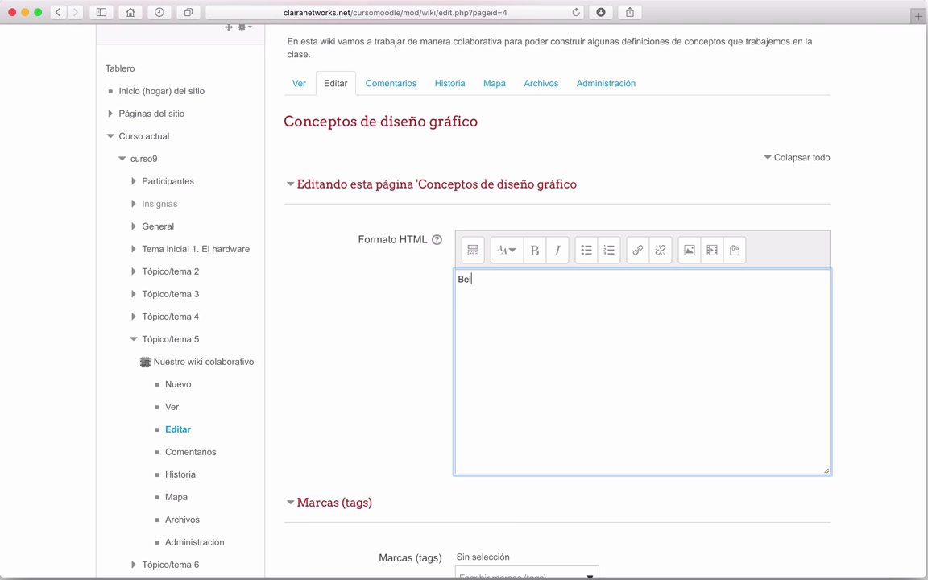
pyautogui.write('Blender es un')
pyautogui.write('software que cue')
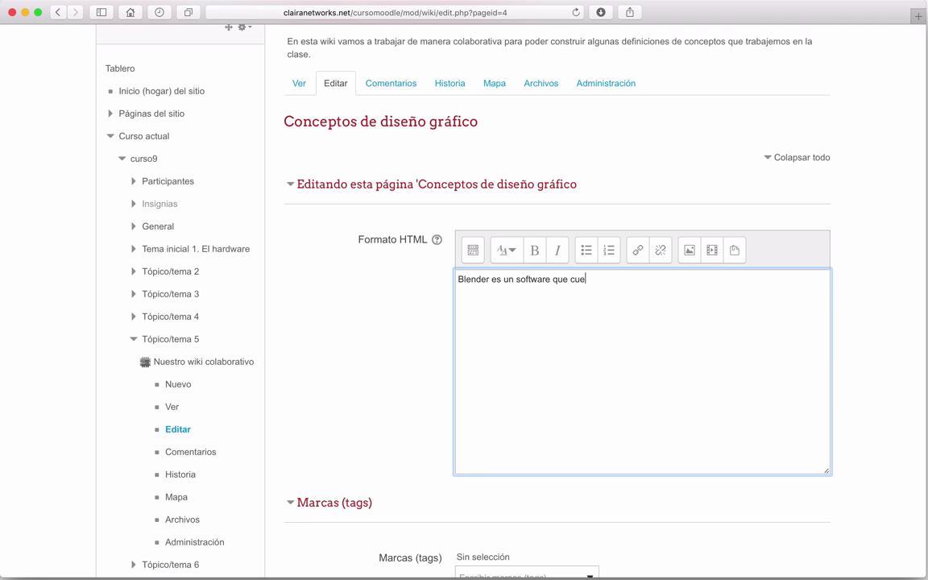
pyautogui.write('nta con una licencia libre, lo cual ')
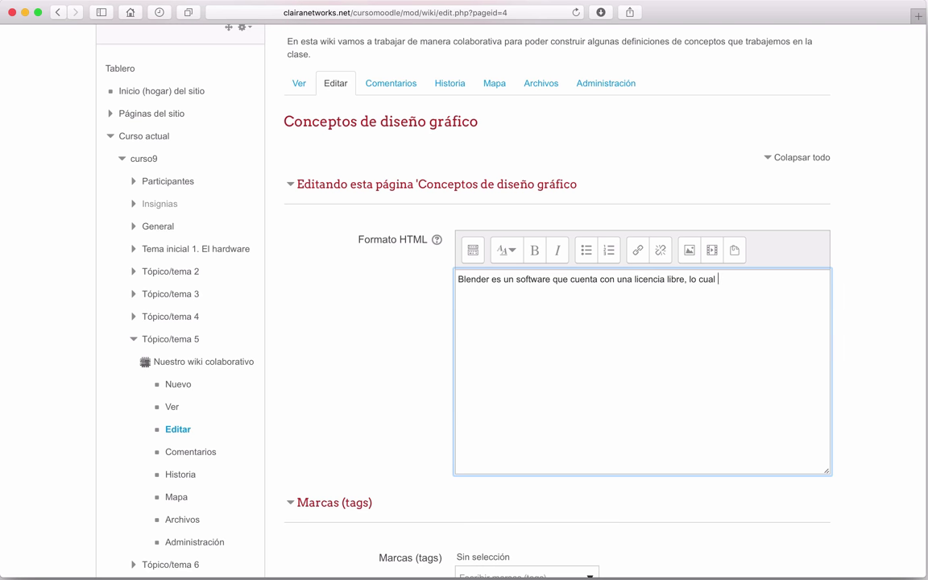
pyautogui.write('quiere decir que podemos instalarlo')
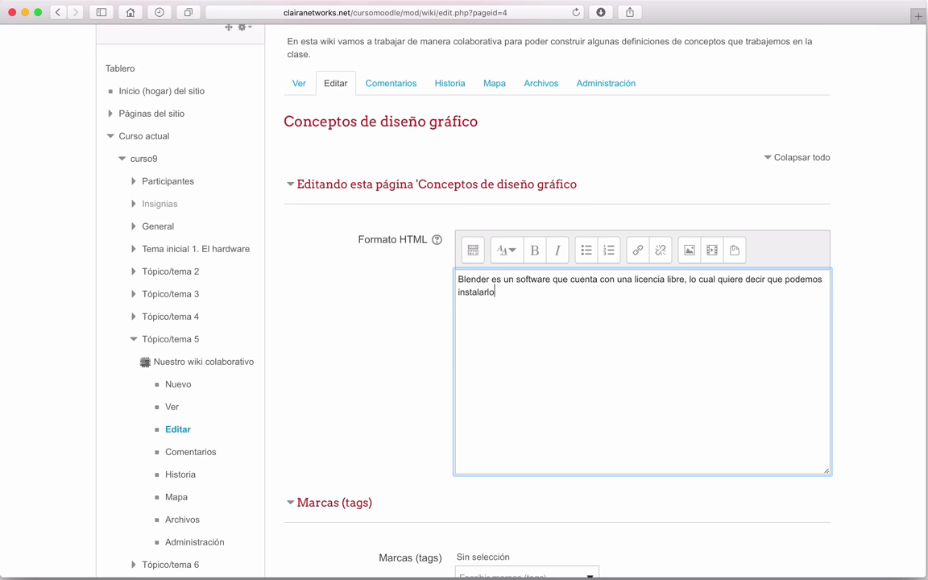
# Complete the wiki page's sentence with "y utilizarlo en el número de ordenadores que deseemos sin soltar un solo peso." and save the page
pyautogui.press('BackSpace')
pyautogui.press('BackSpace')
pyautogui.press('BackSpace')
pyautogui.press('BackSpace')
pyautogui.write('y utilizando o en el número de ordenadores que deseemos sin soltar un solo peso.')
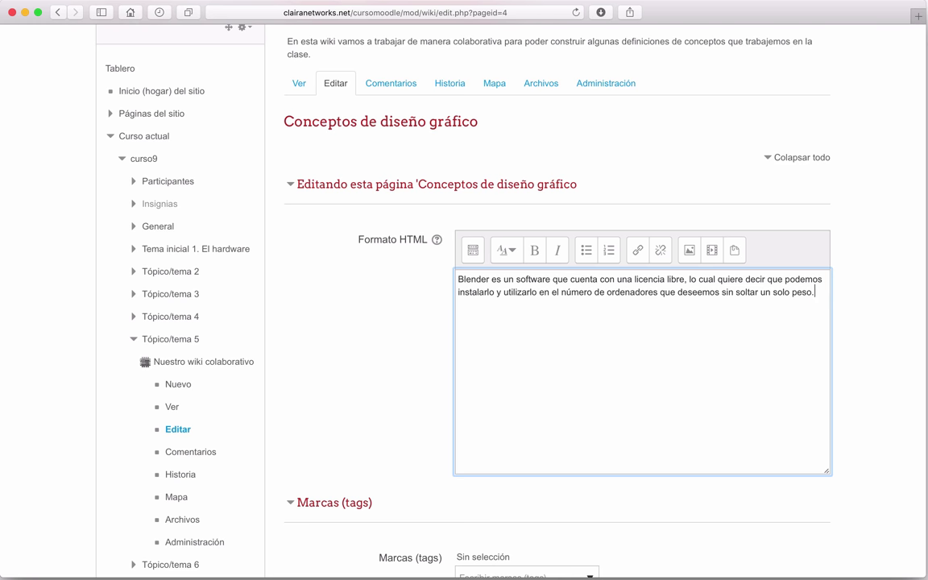
pyautogui.scroll(-10, 375, 370)
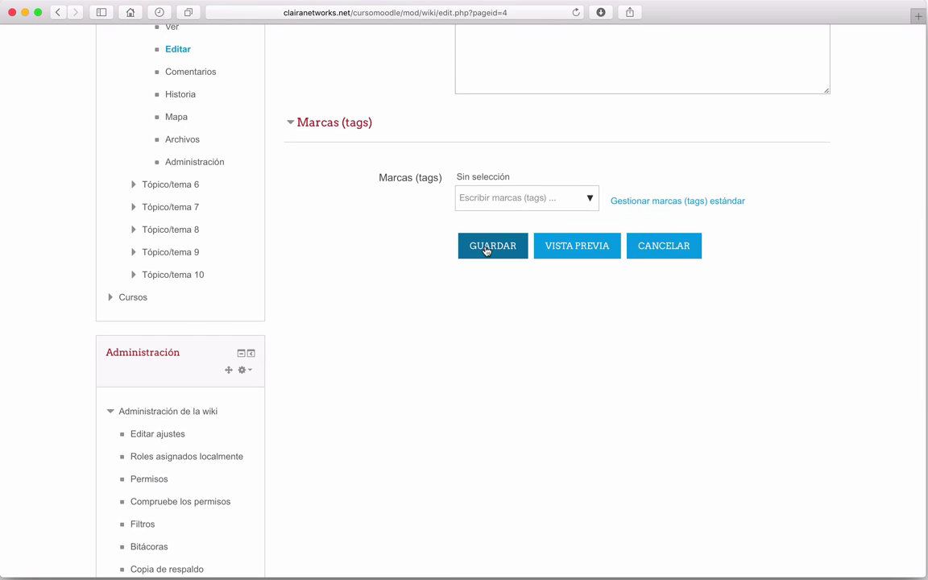
pyautogui.click(485, 251)
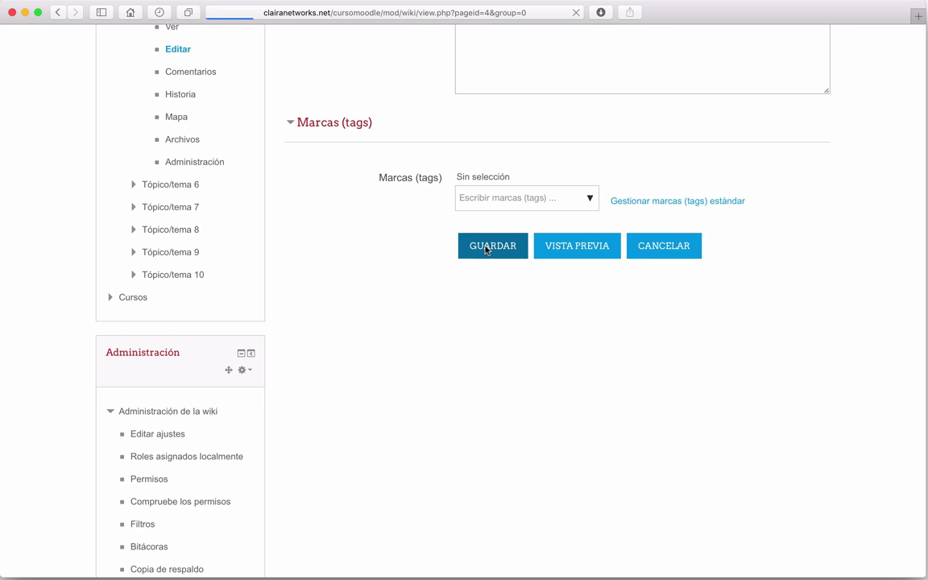
pyautogui.scroll(-2, 387, 371)
pyautogui.scroll(-2, 387, 371)
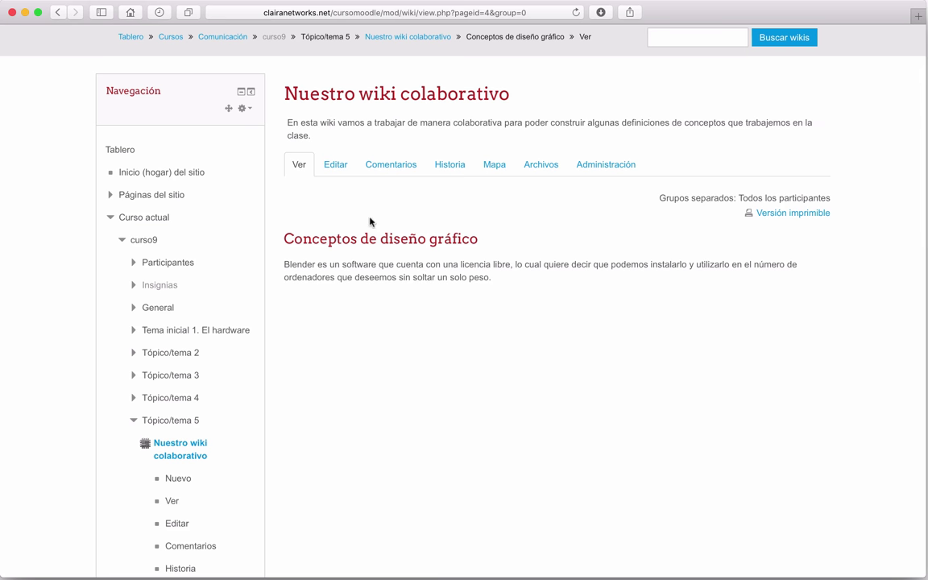
# Reopen the wiki page's editing form and check the page's version history
pyautogui.click(345, 171)
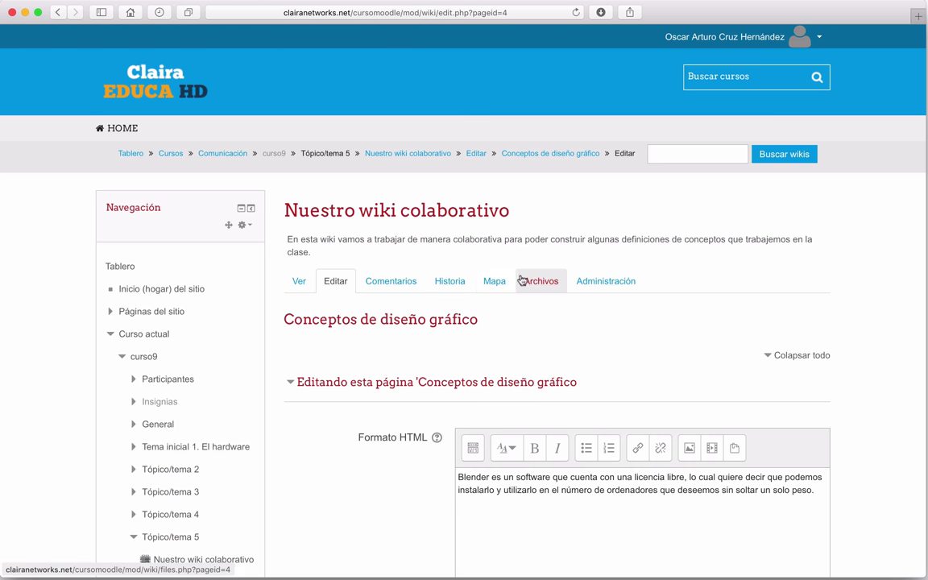
pyautogui.click(451, 282)
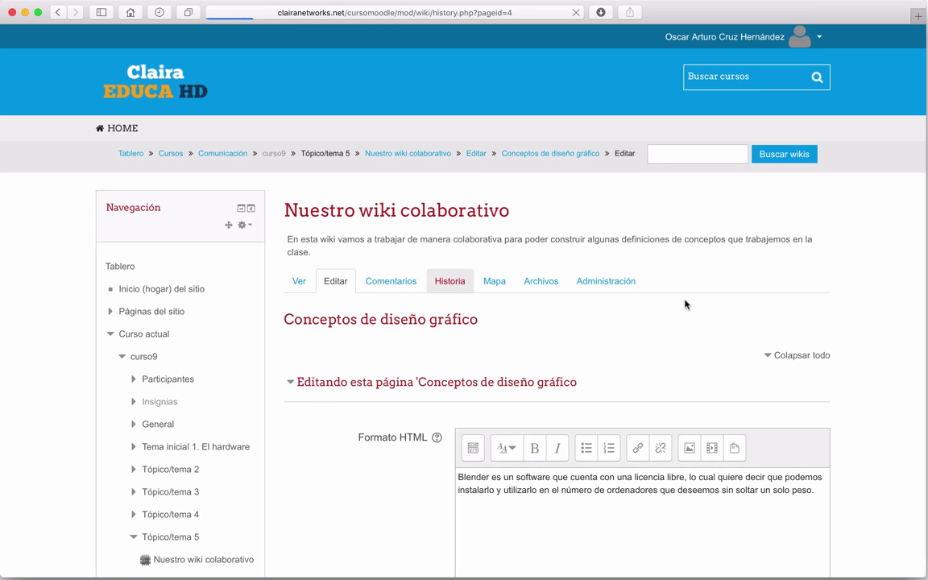
pyautogui.scroll(-3, 834, 325)
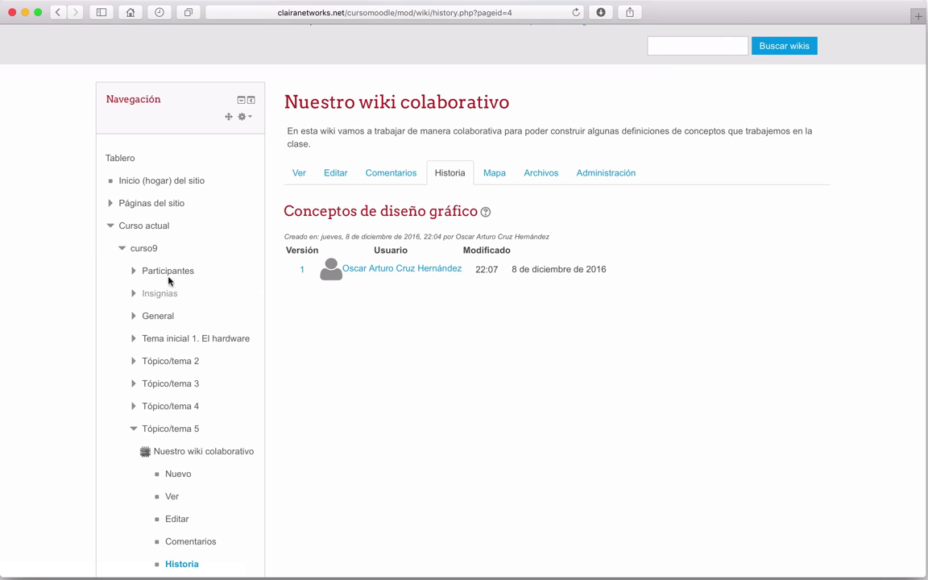
# Open the curso9 participants page in a separate browser tab
pyautogui.click(133, 271)
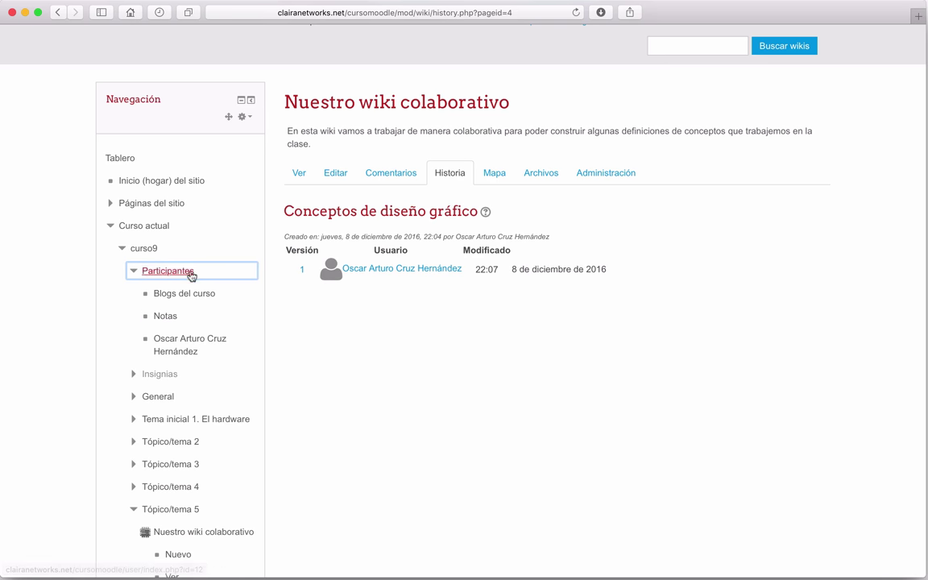
pyautogui.rightClick(163, 274)
pyautogui.click(193, 277)
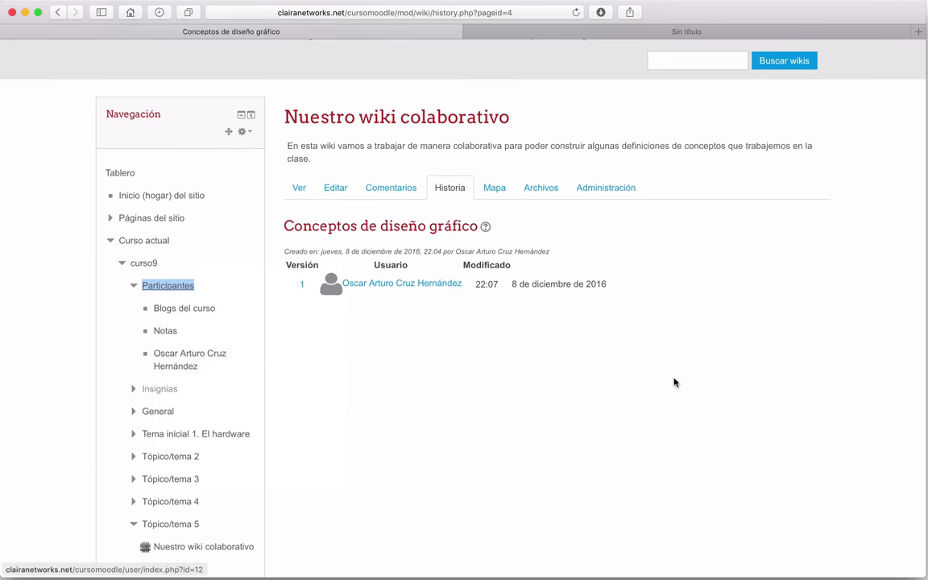
pyautogui.click(652, 33)
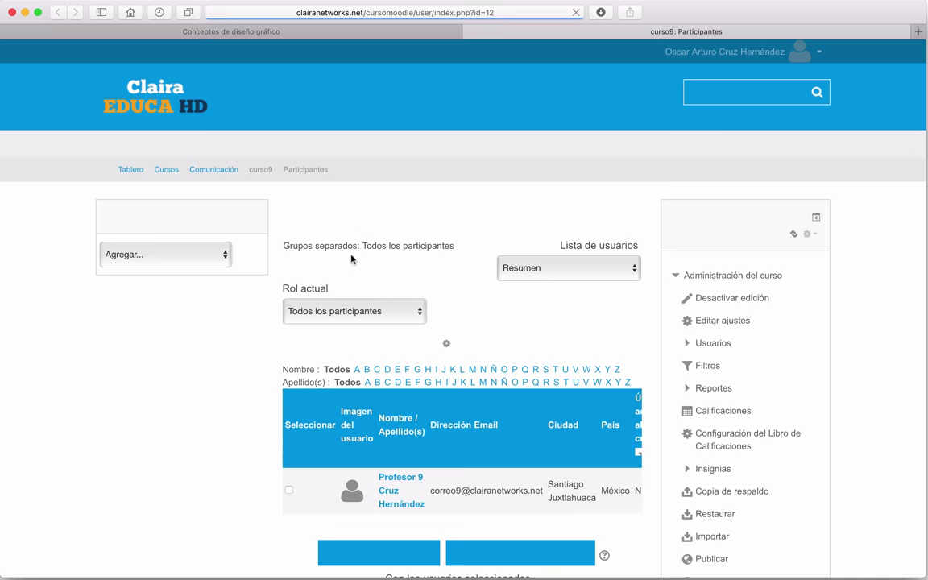
# Look through the course's participants list and its surrounding options
pyautogui.scroll(-3, 241, 387)
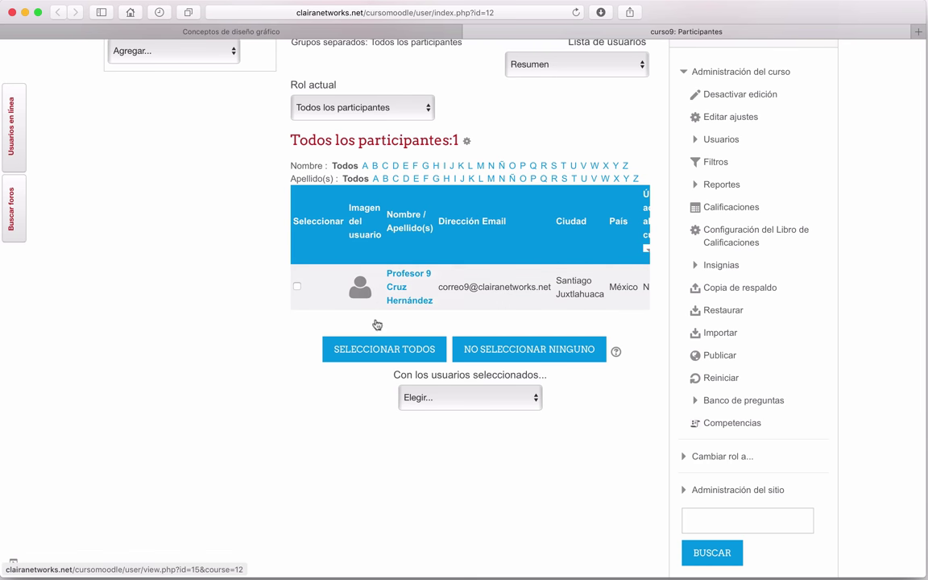
pyautogui.scroll(2, 310, 397)
pyautogui.hscroll(2, 468, 258)
pyautogui.hscroll(-2, 460, 300)
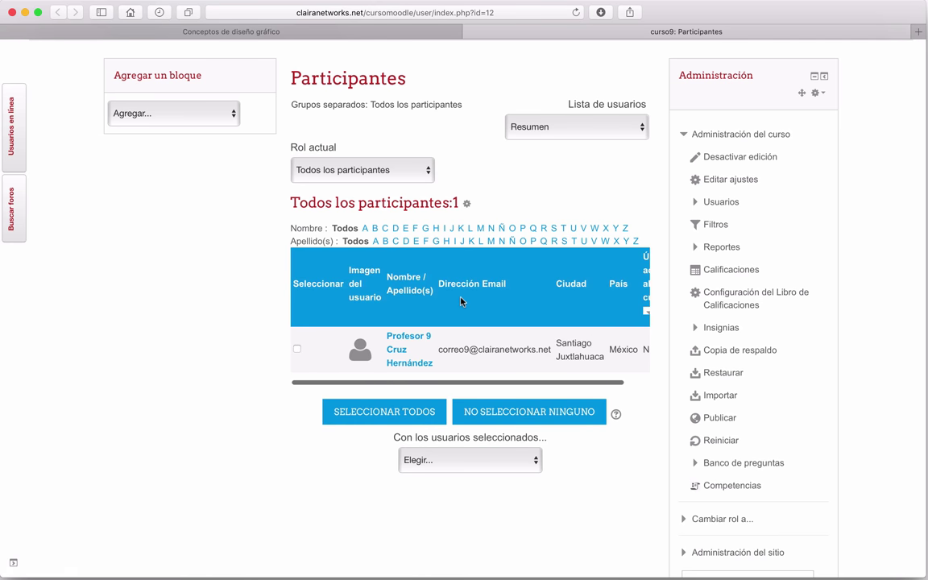
pyautogui.scroll(-3, 460, 300)
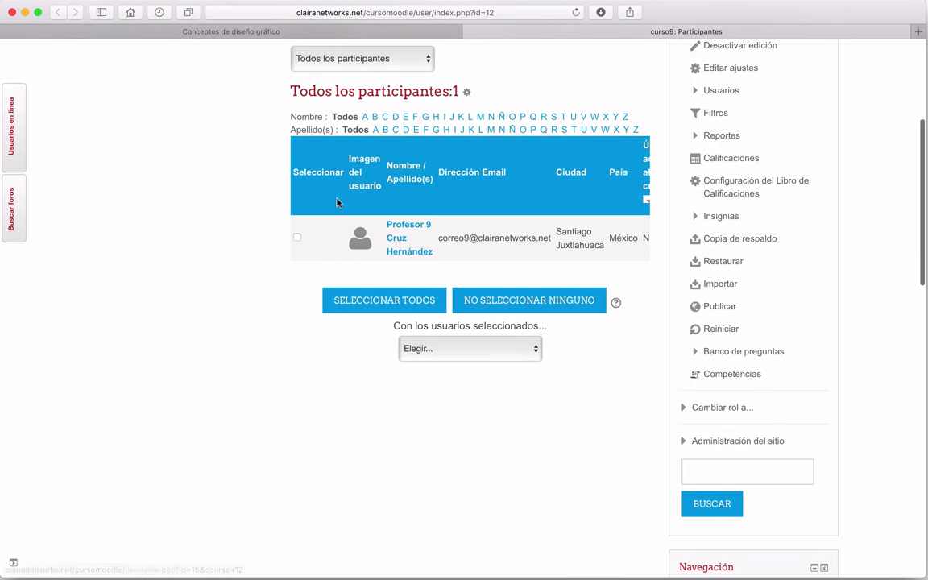
pyautogui.scroll(-5, 326, 195)
pyautogui.scroll(12, 321, 191)
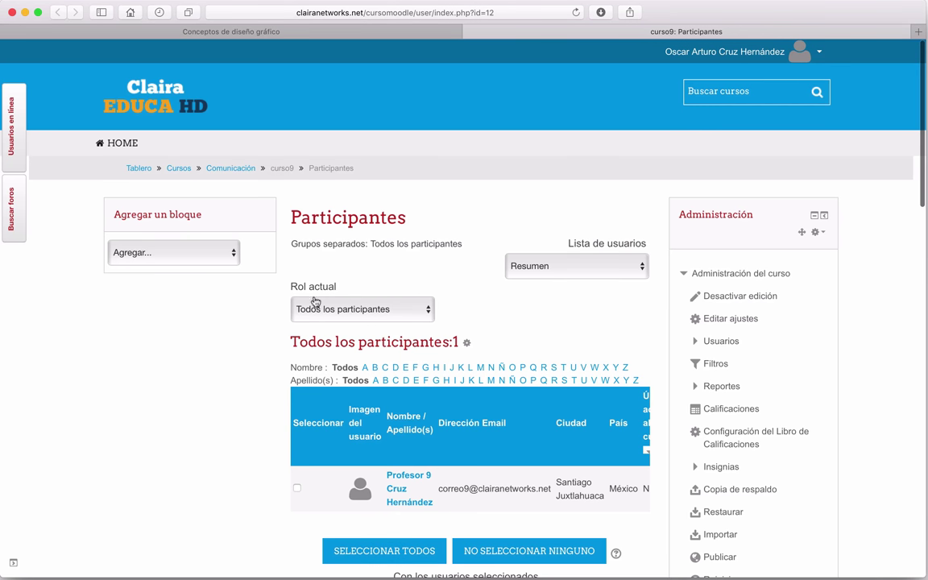
pyautogui.scroll(-7, 532, 387)
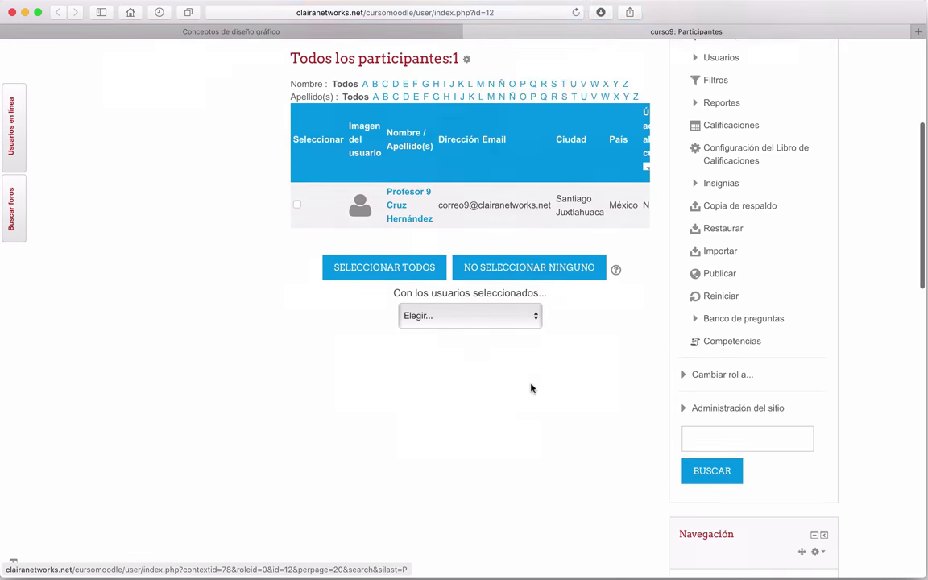
pyautogui.scroll(-7, 530, 388)
pyautogui.scroll(9, 530, 388)
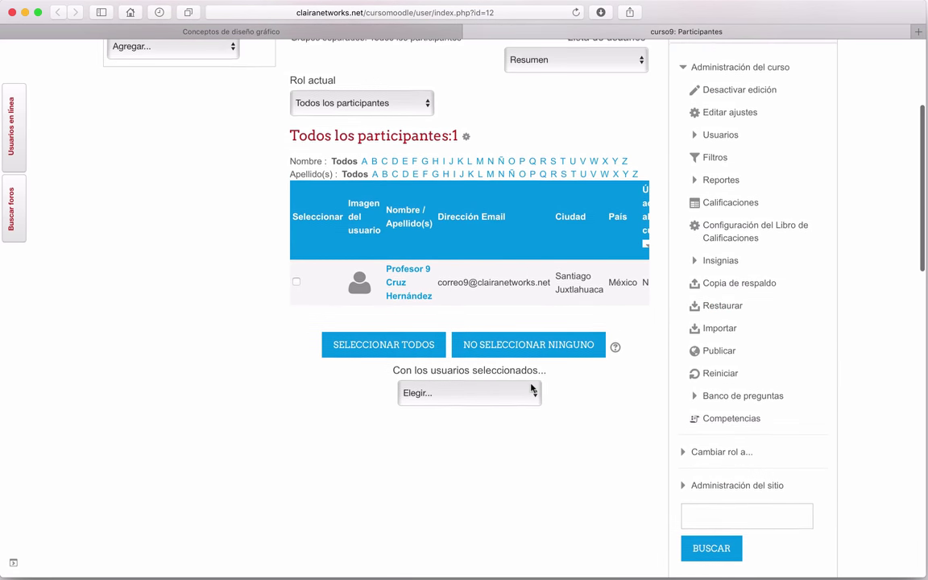
# Open the course's enrolled users and enrol Estudiante 2 with the Estudiante role
pyautogui.click(724, 139)
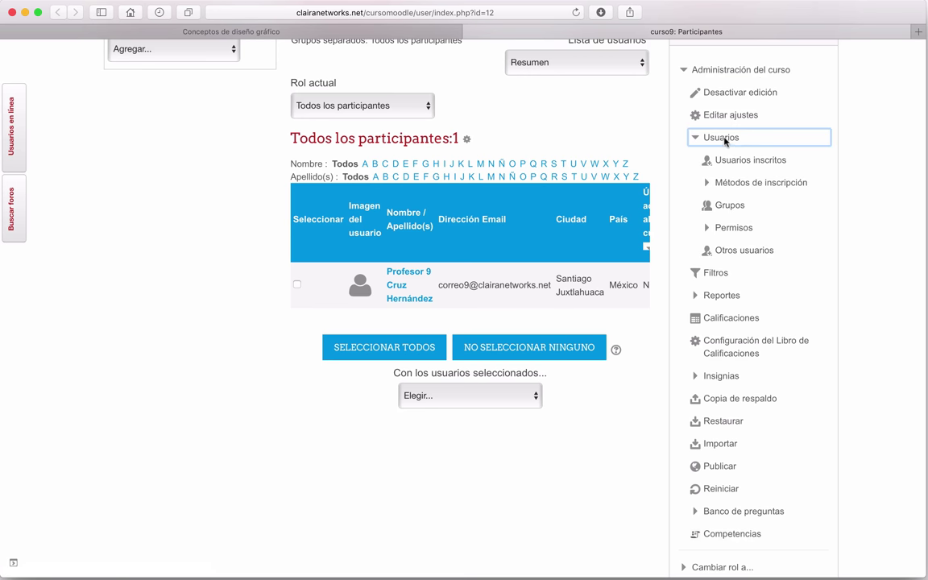
pyautogui.click(760, 164)
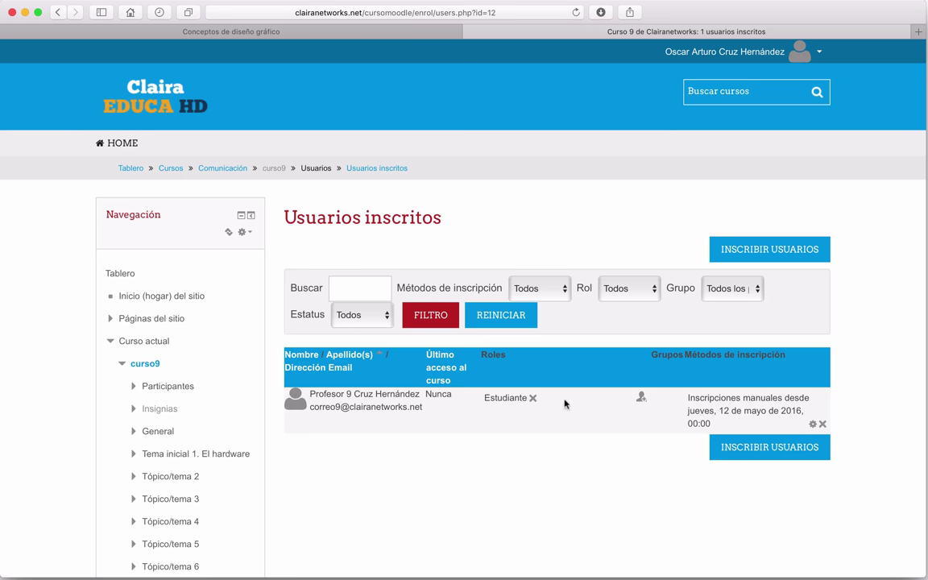
pyautogui.click(765, 254)
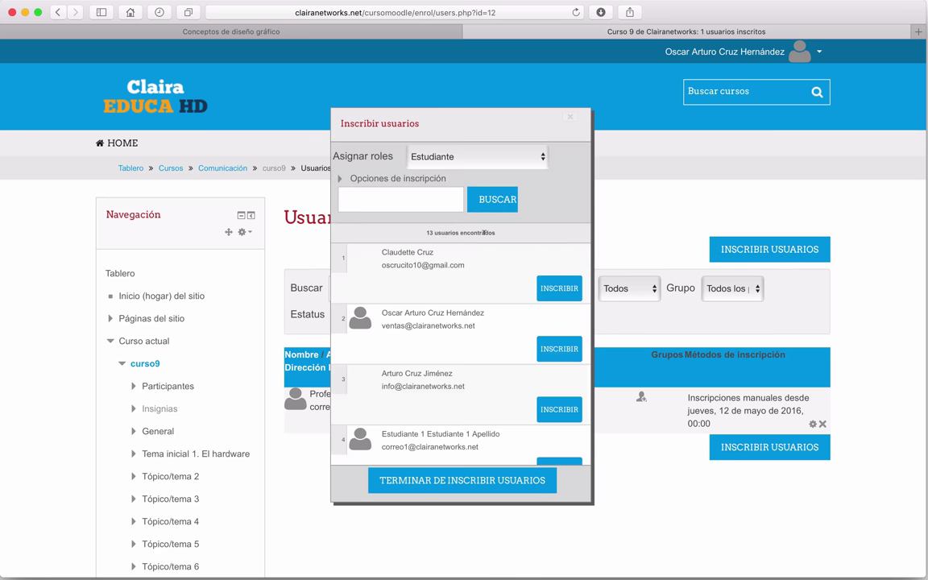
pyautogui.scroll(-5, 481, 371)
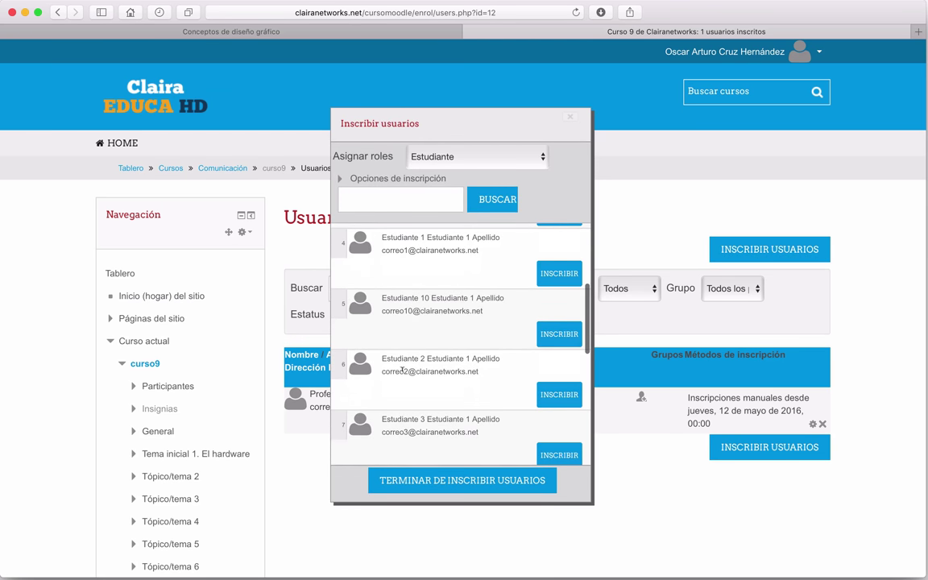
pyautogui.click(557, 394)
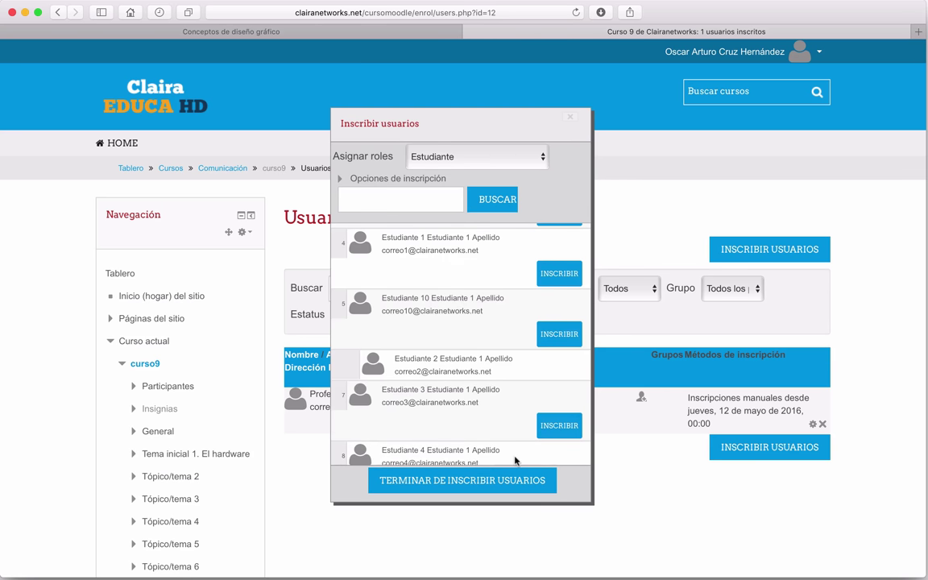
pyautogui.click(470, 481)
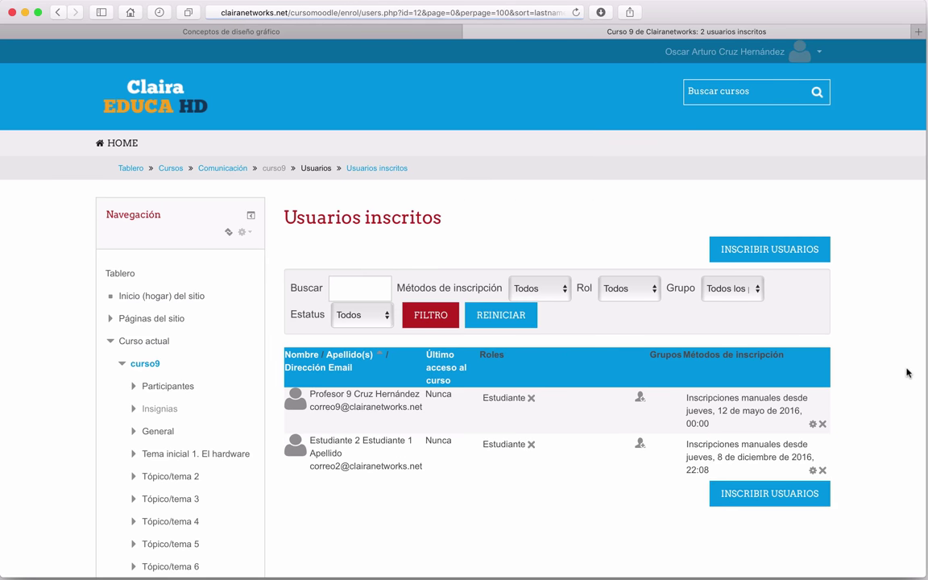
pyautogui.scroll(-3, 456, 440)
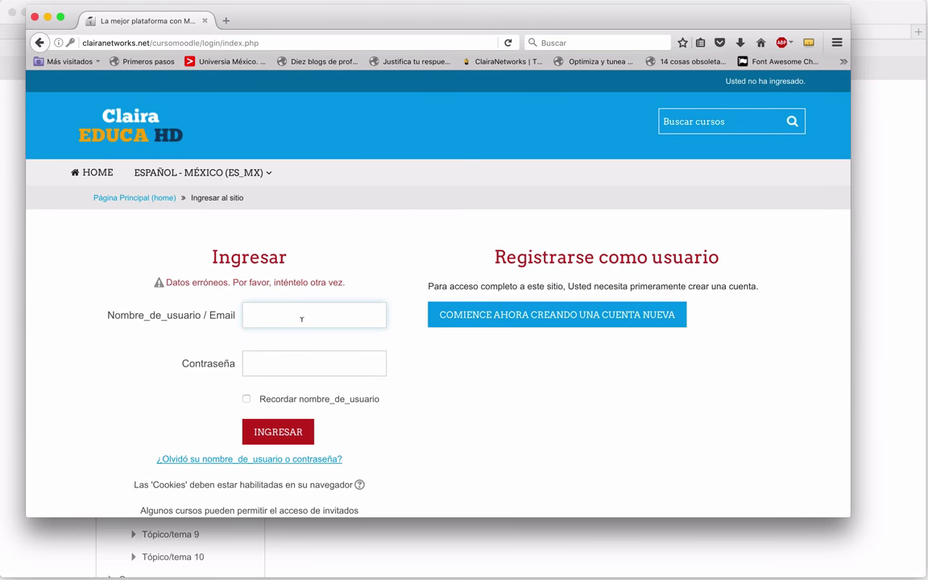
# Switch to Firefox, log in to the Moodle site as usuario2 with the account password, and enlarge the window to fill the screen
pyautogui.write('su')
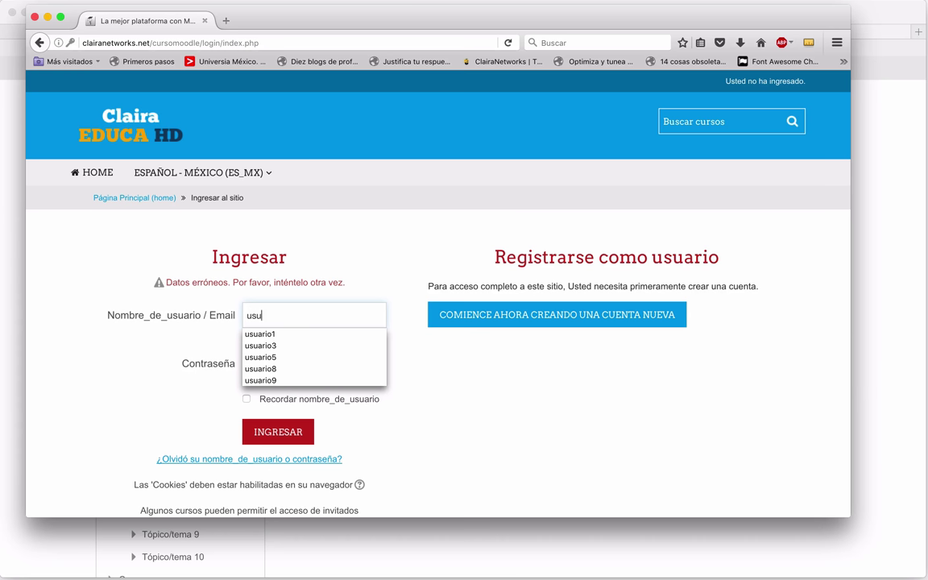
pyautogui.write('ario2')
pyautogui.press('Tab')
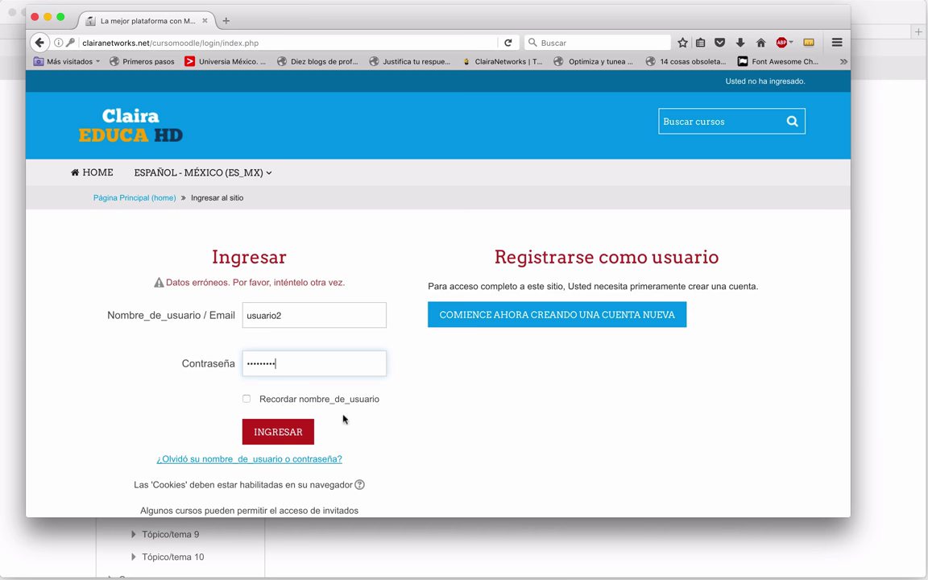
pyautogui.click(279, 425)
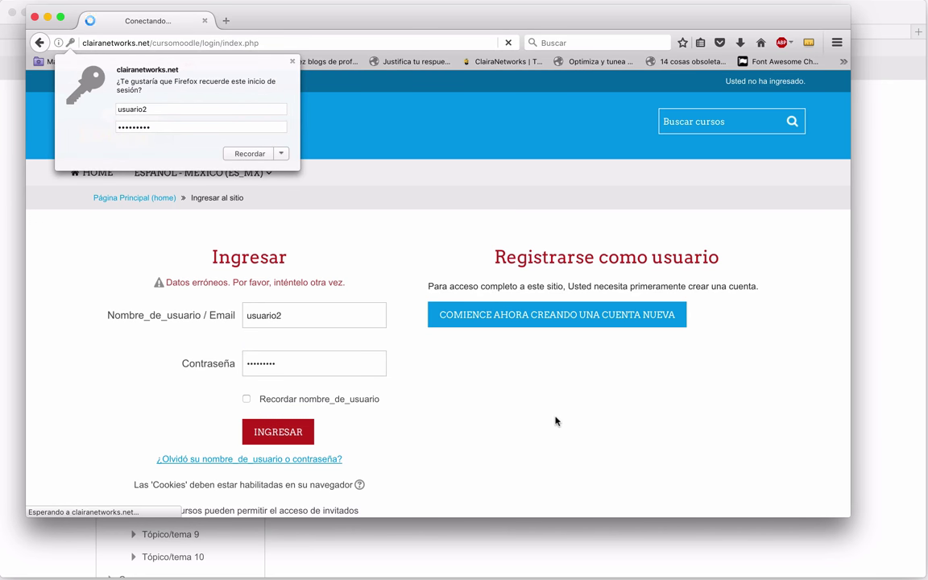
pyautogui.moveTo(282, 17); pyautogui.dragTo(254, 12)
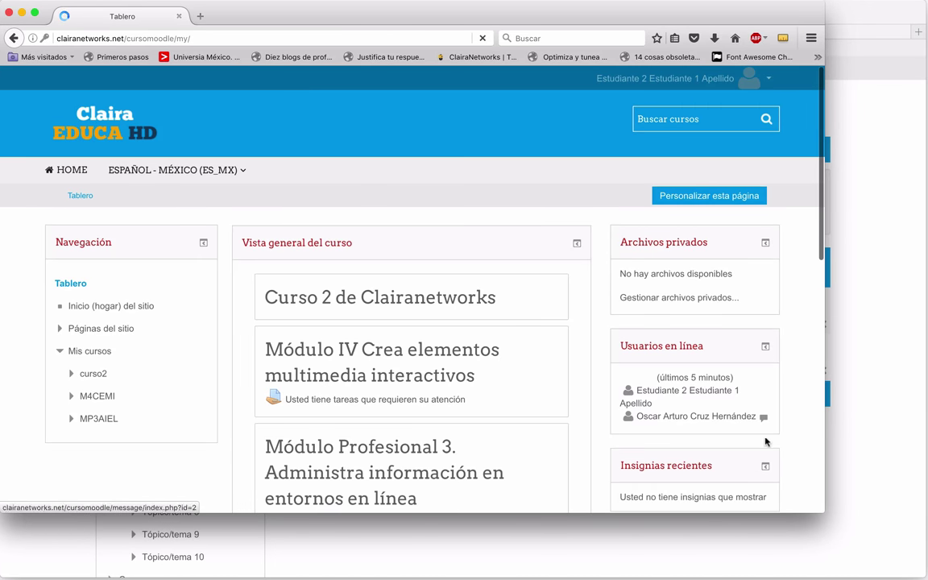
pyautogui.moveTo(818, 508); pyautogui.dragTo(926, 578)
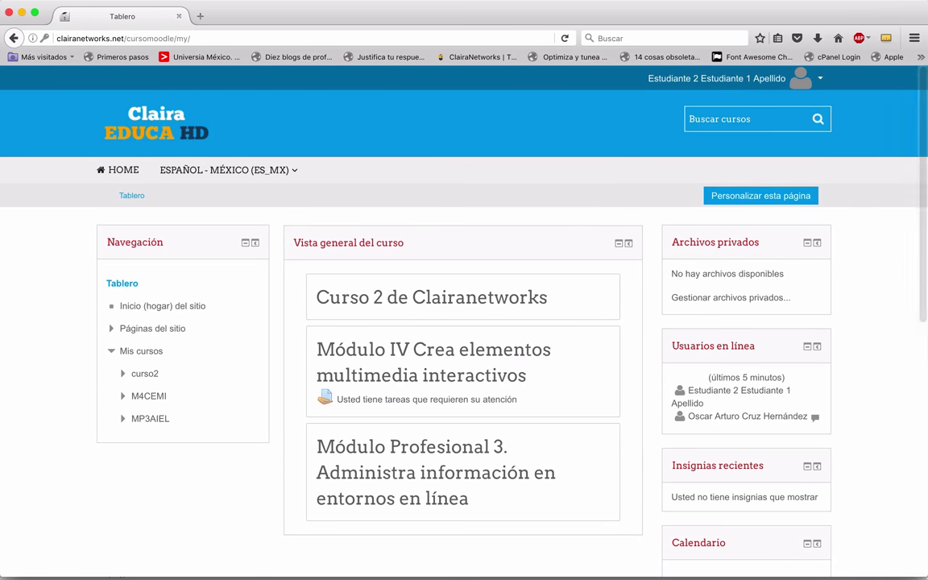
# Open the site's home page from the student's dashboard and look through the available courses and categories
pyautogui.scroll(-2, 35, 330)
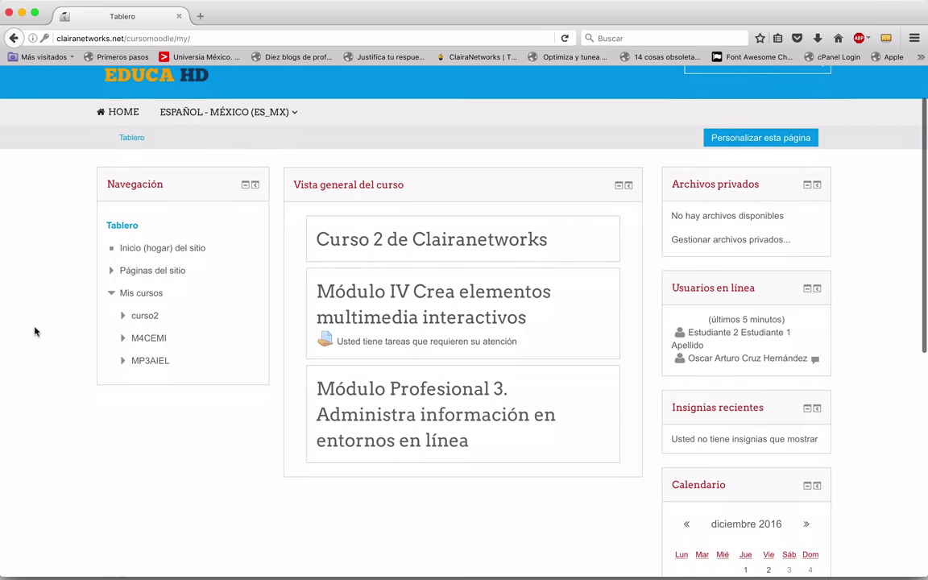
pyautogui.scroll(-2, 35, 330)
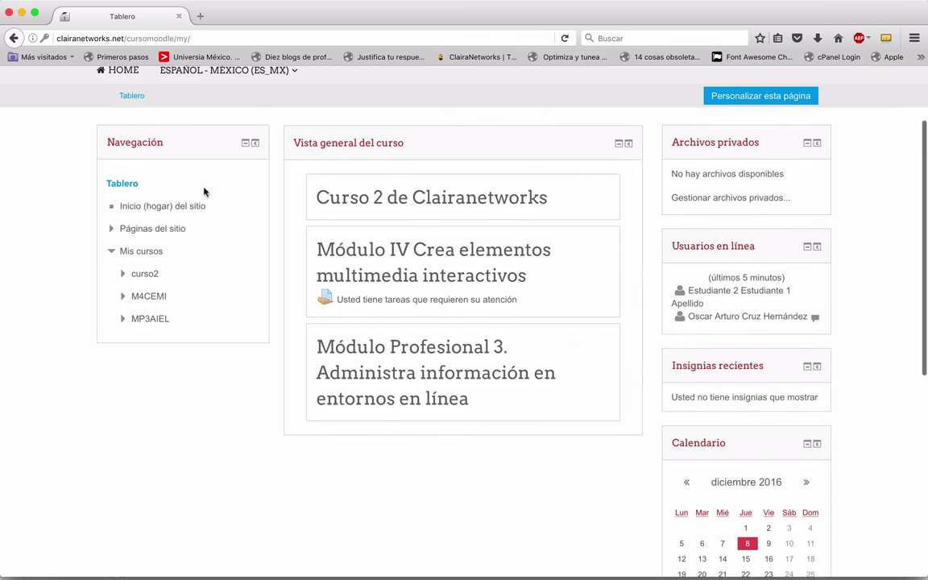
pyautogui.click(169, 206)
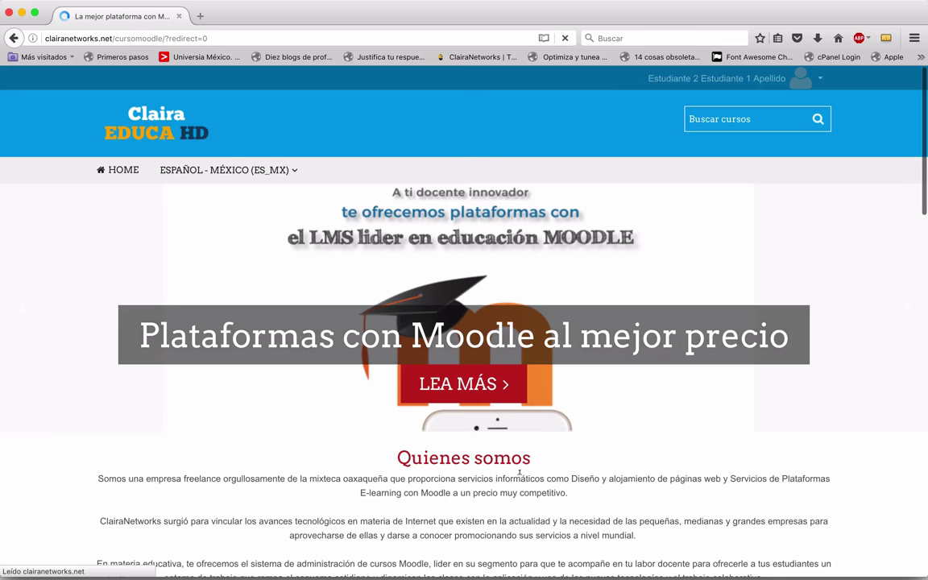
pyautogui.scroll(-8, 177, 281)
pyautogui.scroll(-6, 59, 338)
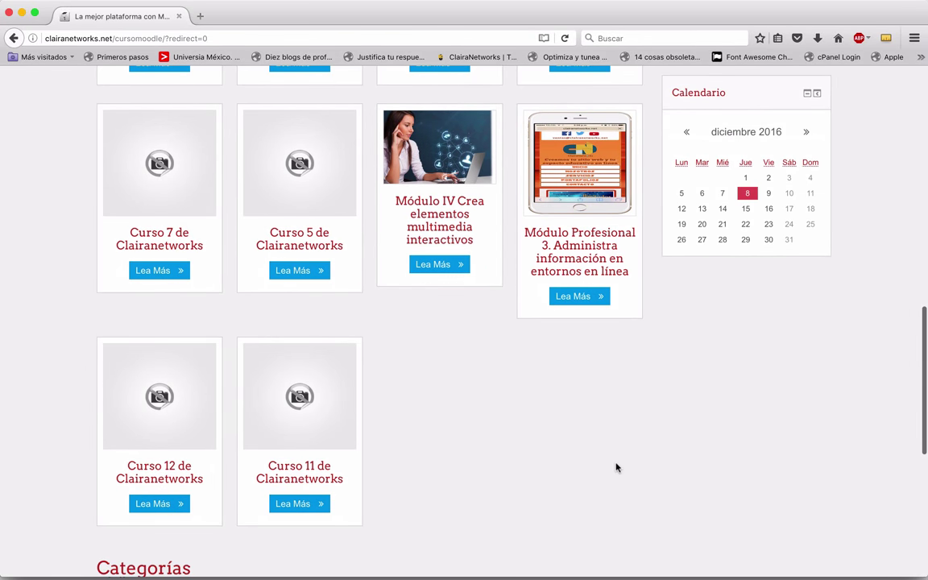
pyautogui.scroll(9, 616, 467)
pyautogui.scroll(-4, 616, 467)
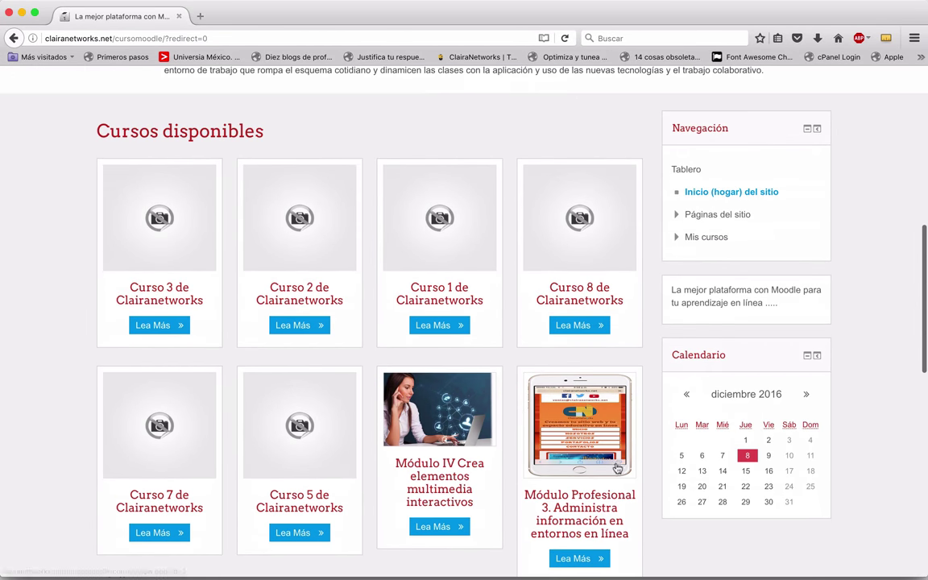
pyautogui.scroll(-7, 55, 331)
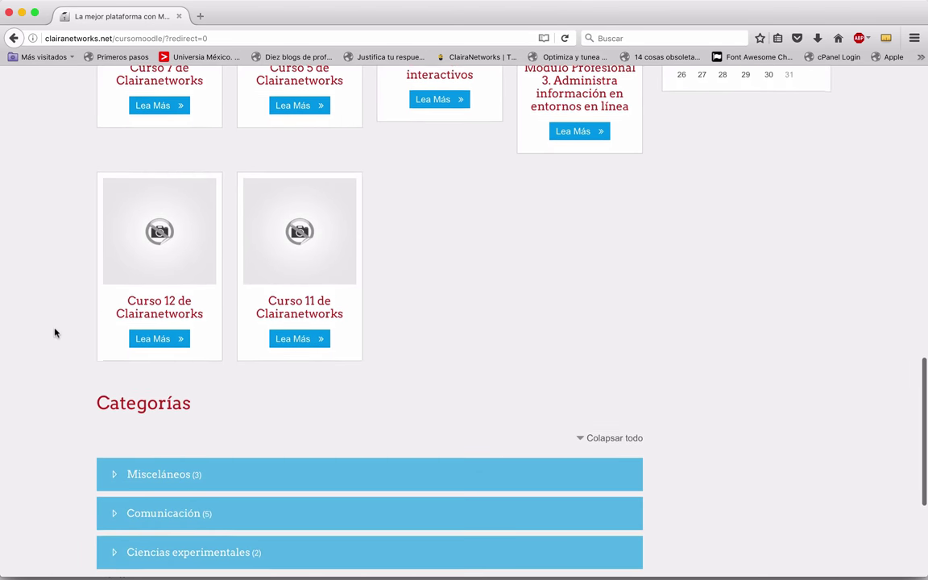
pyautogui.scroll(-3, 55, 332)
pyautogui.scroll(5, 39, 301)
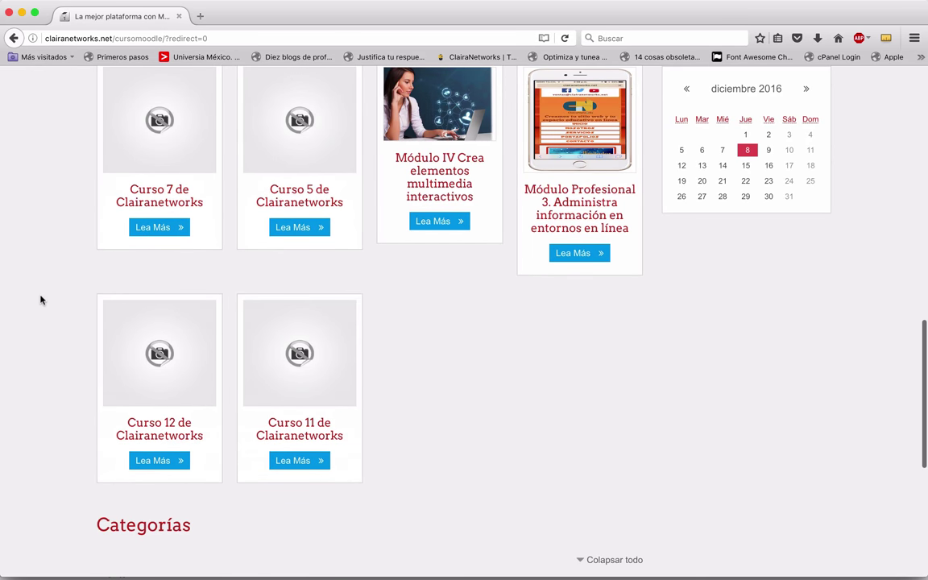
# Switch to the administrator's session in Safari and open the Tablero page in a new tab
pyautogui.scroll(4, 40, 301)
pyautogui.hotkey('ctrl', 'Up')
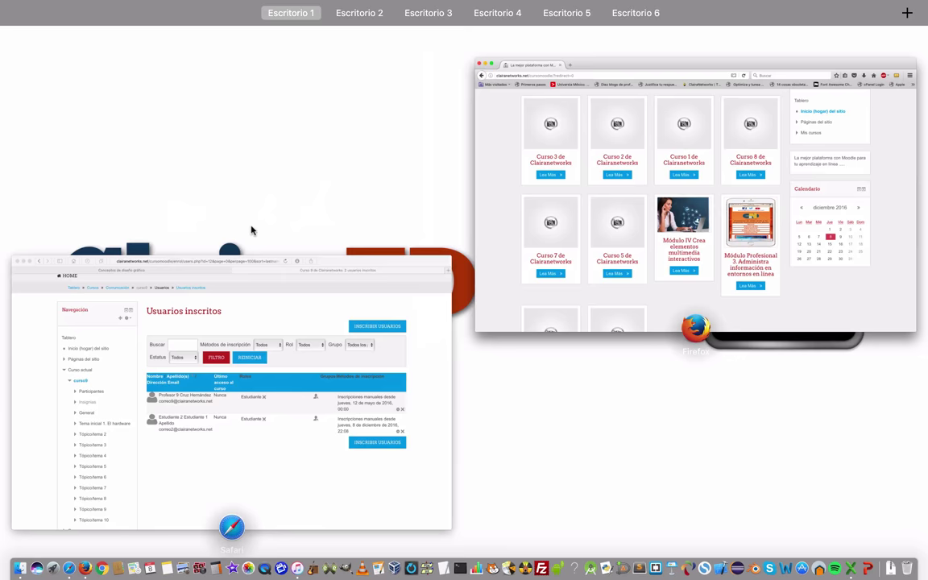
pyautogui.click(315, 400)
pyautogui.scroll(2, 42, 269)
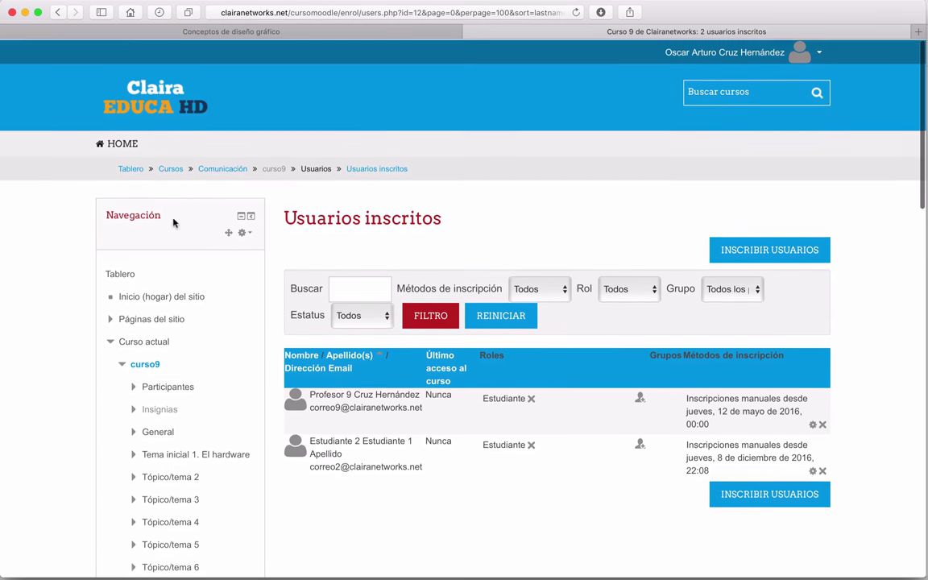
pyautogui.rightClick(138, 167)
pyautogui.click(174, 174)
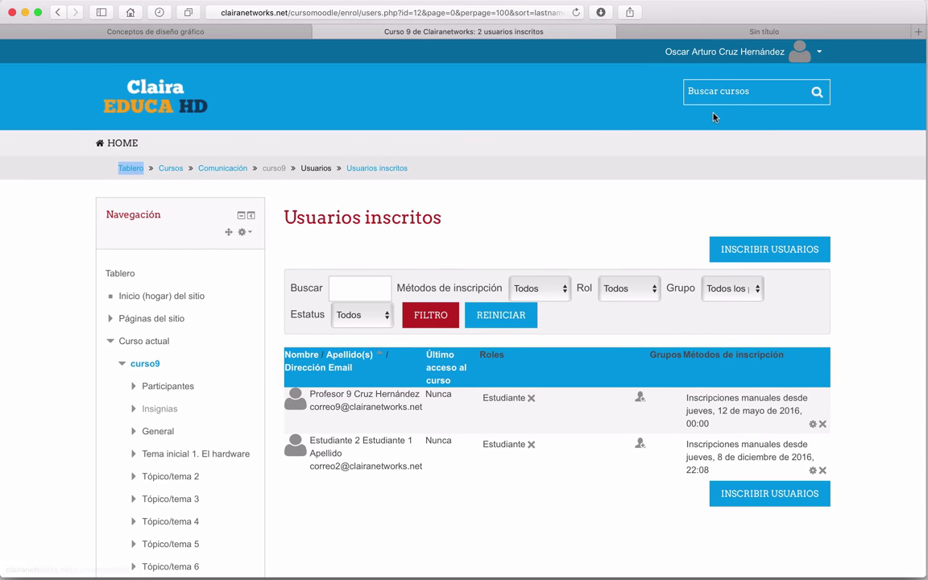
pyautogui.click(789, 31)
pyautogui.scroll(-4, 50, 321)
pyautogui.scroll(2, 341, 341)
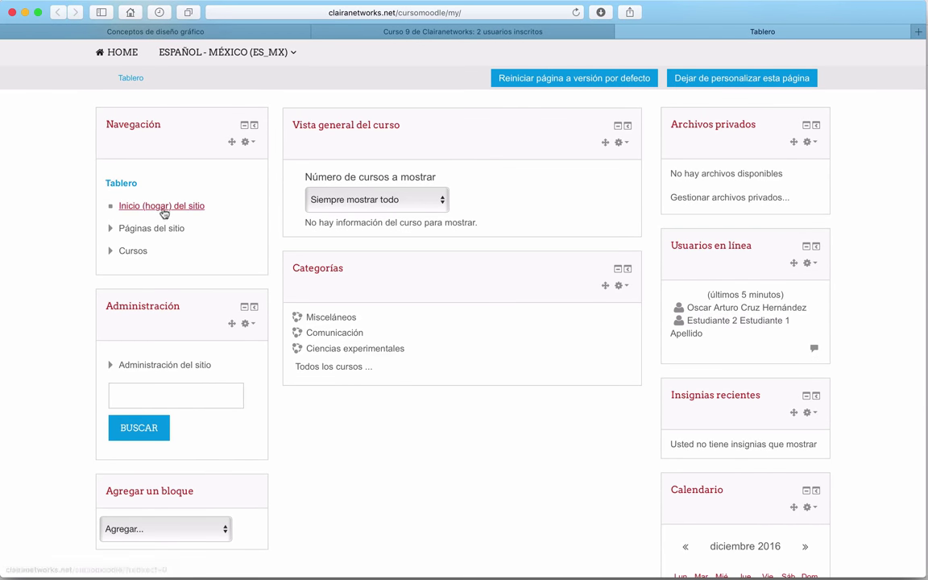
# Open the course and category management page from the site administration's Cursos section
pyautogui.click(153, 369)
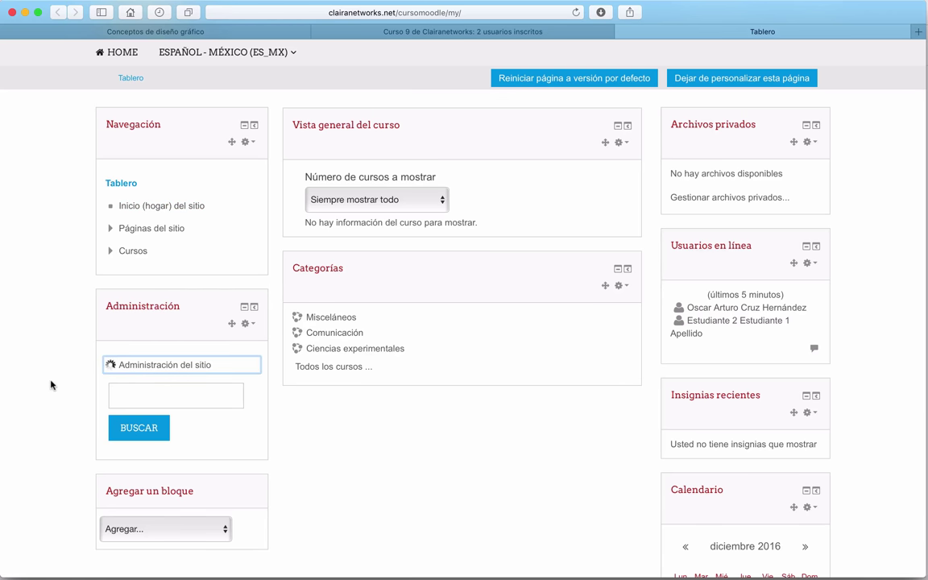
pyautogui.scroll(2, 62, 286)
pyautogui.scroll(-5, 62, 286)
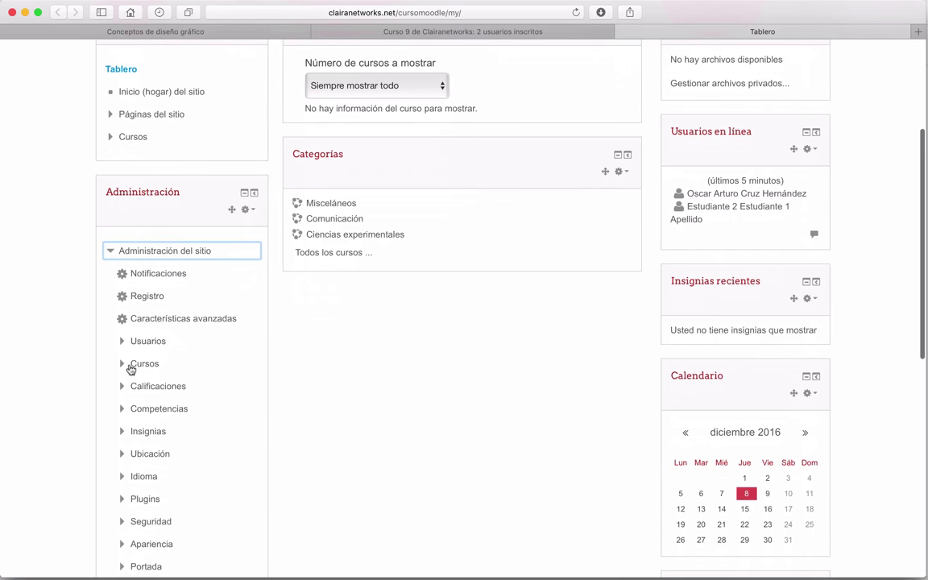
pyautogui.click(130, 369)
pyautogui.scroll(-2, 301, 381)
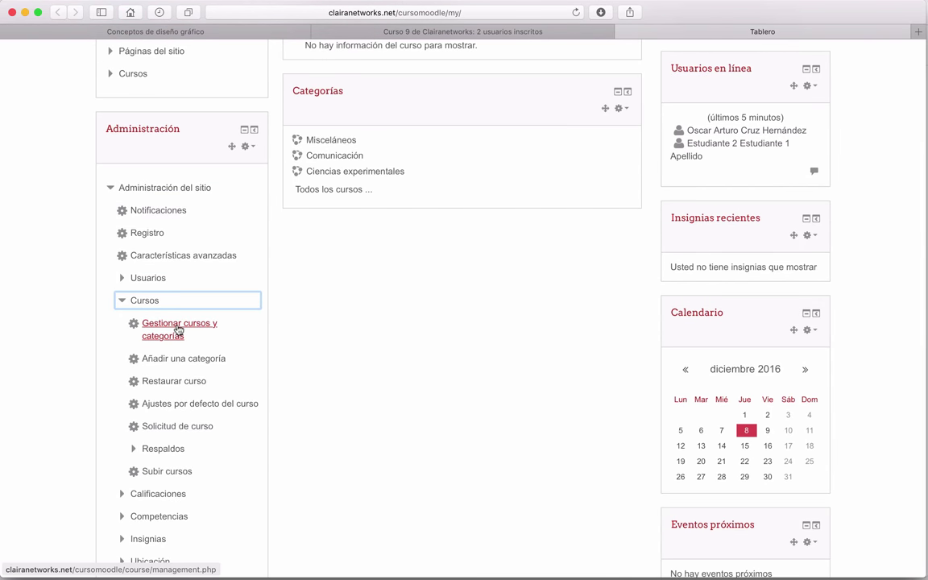
pyautogui.click(178, 330)
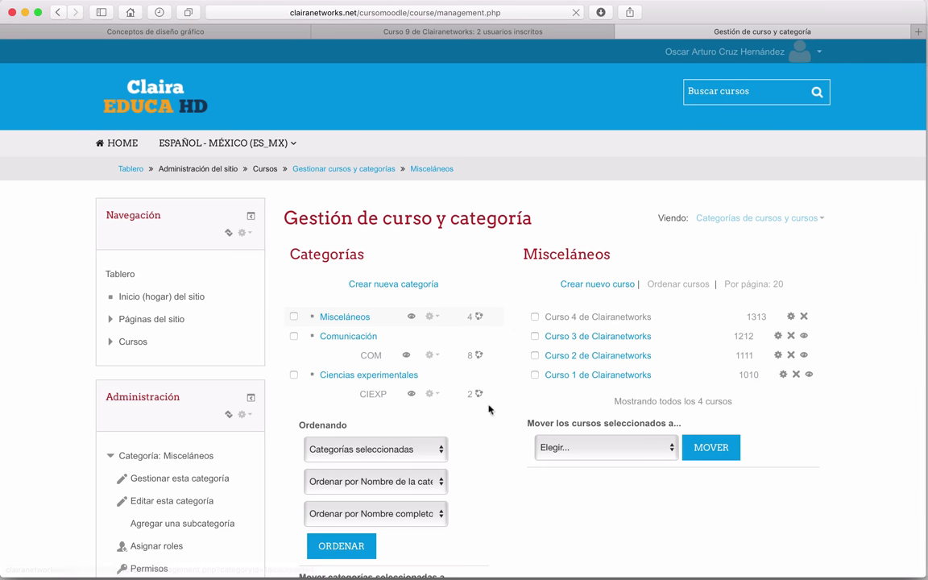
# List the courses of the Comunicación category and make Curso 9 de Clairanetworks visible
pyautogui.scroll(-1, 453, 421)
pyautogui.scroll(-1, 453, 420)
pyautogui.scroll(-1, 687, 474)
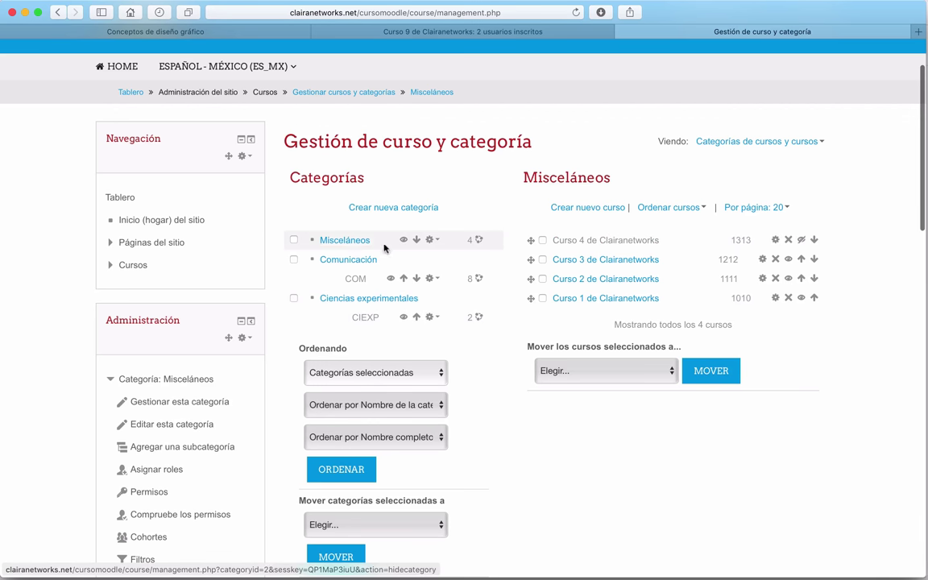
pyautogui.click(352, 263)
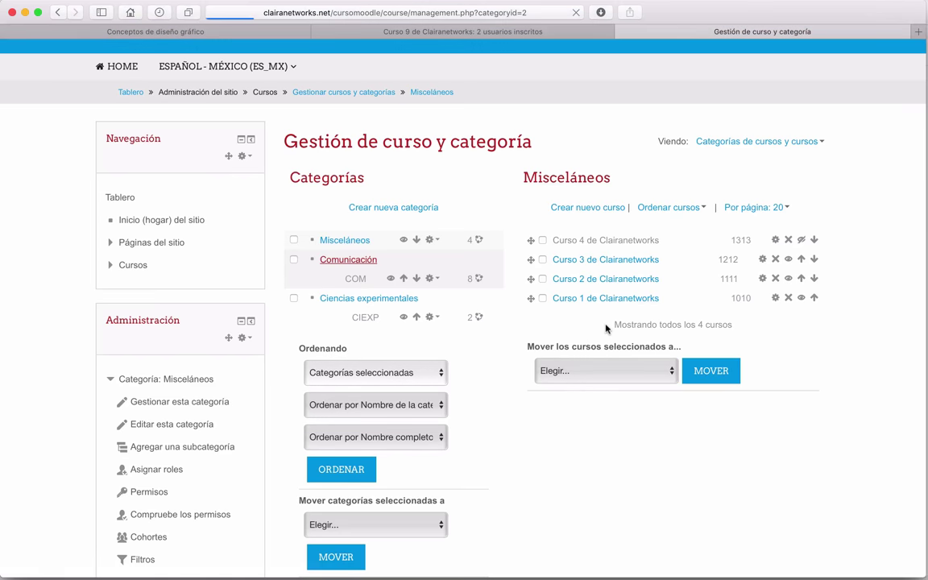
pyautogui.scroll(-3, 569, 269)
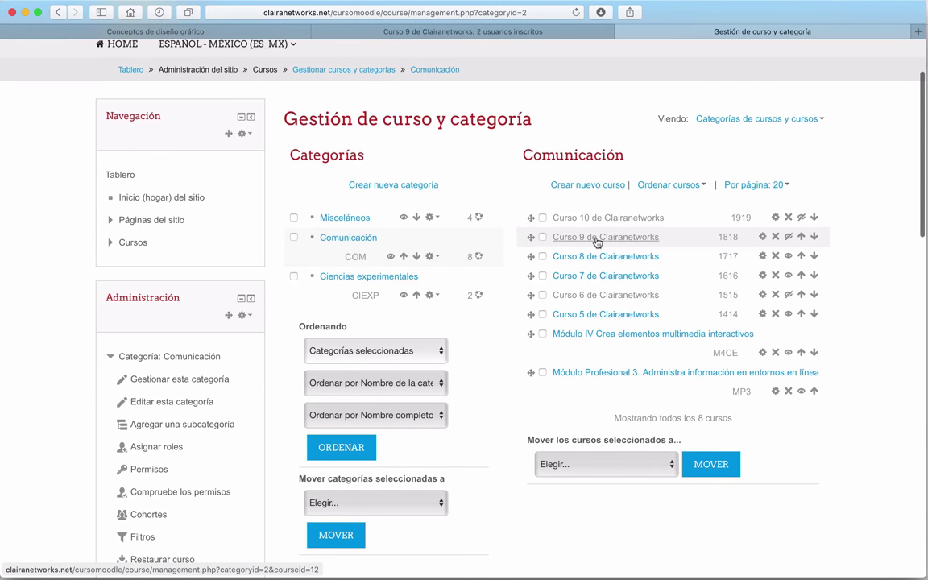
pyautogui.click(789, 237)
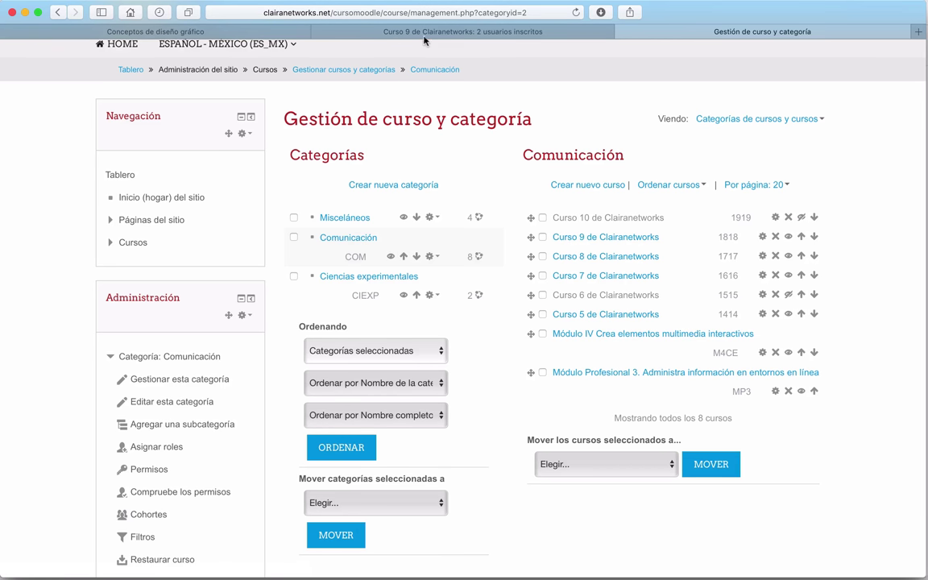
# Switch back to the student's session in Firefox and reload the site's home page
pyautogui.hotkey('ctrl', 'Up')
pyautogui.click(662, 186)
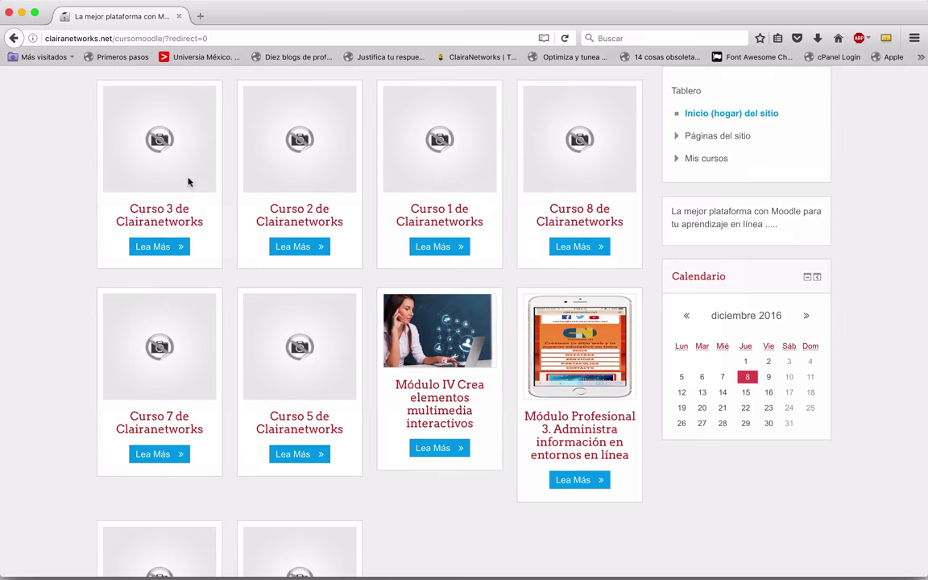
pyautogui.scroll(-15, 50, 159)
pyautogui.scroll(20, 50, 159)
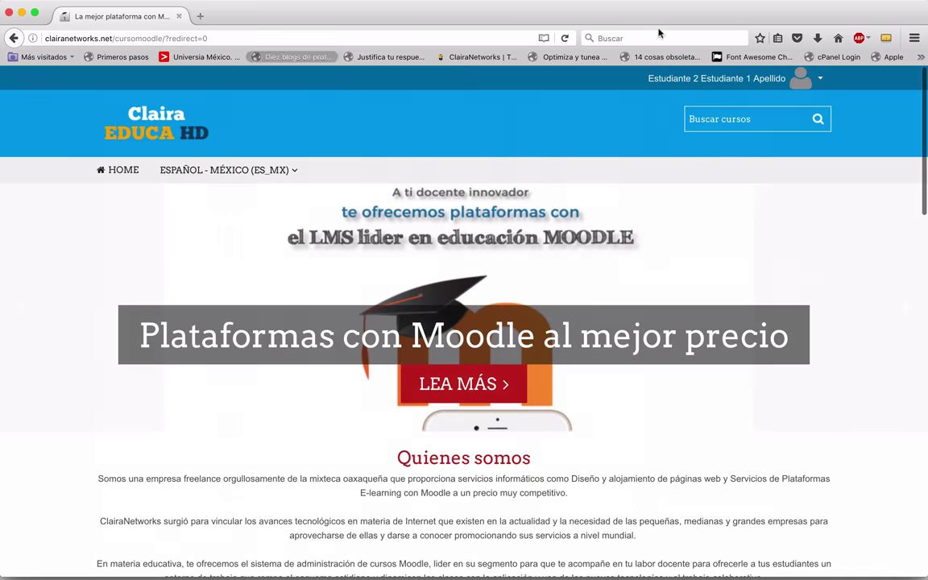
pyautogui.click(564, 39)
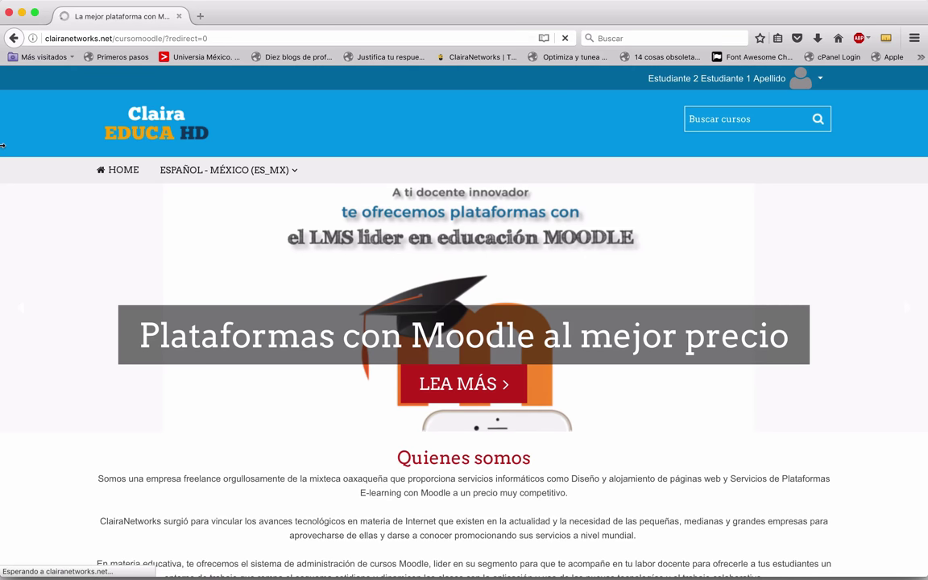
# Open Curso 9 de Clairanetworks from the available courses and enter Nuestro wiki colaborativo in Tópico/tema 5
pyautogui.scroll(-15, 68, 401)
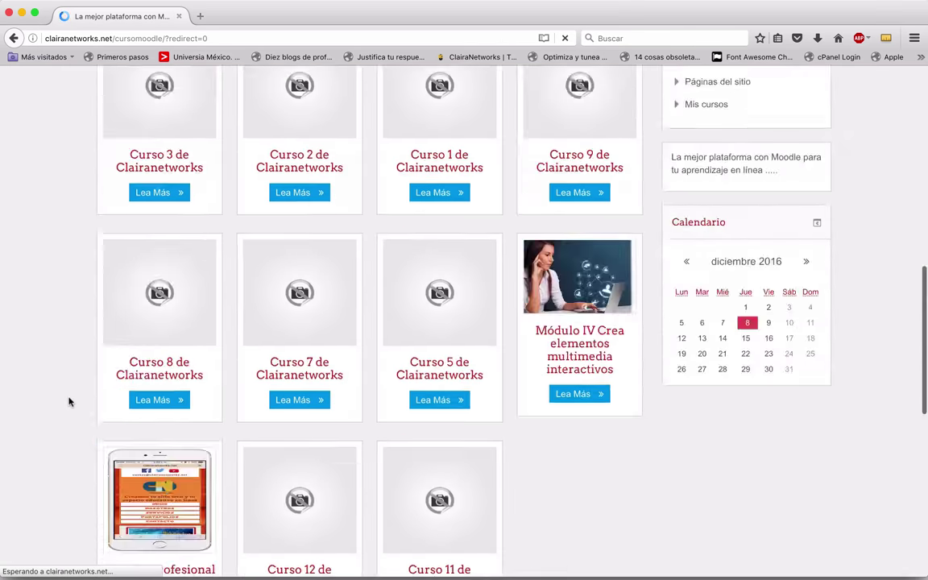
pyautogui.scroll(5, 68, 401)
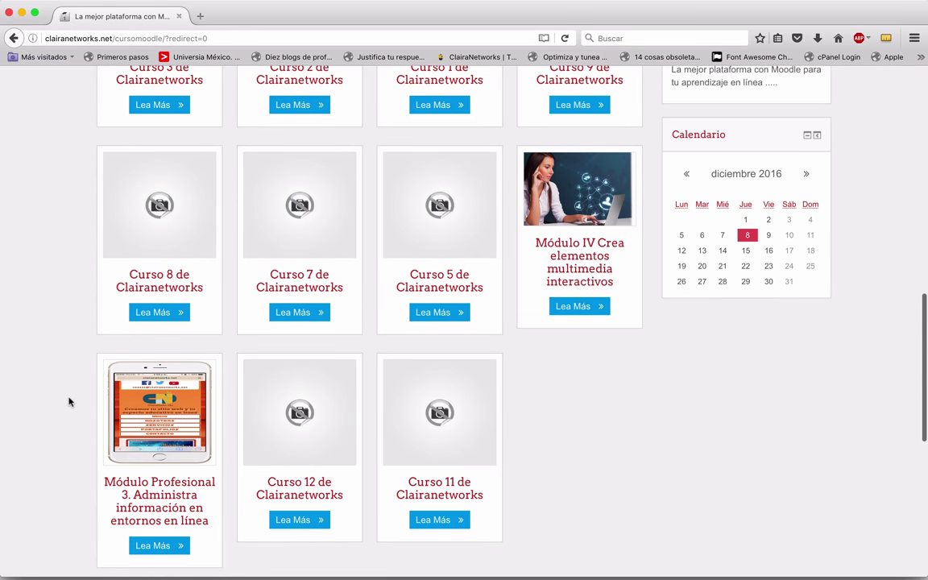
pyautogui.scroll(3, 68, 401)
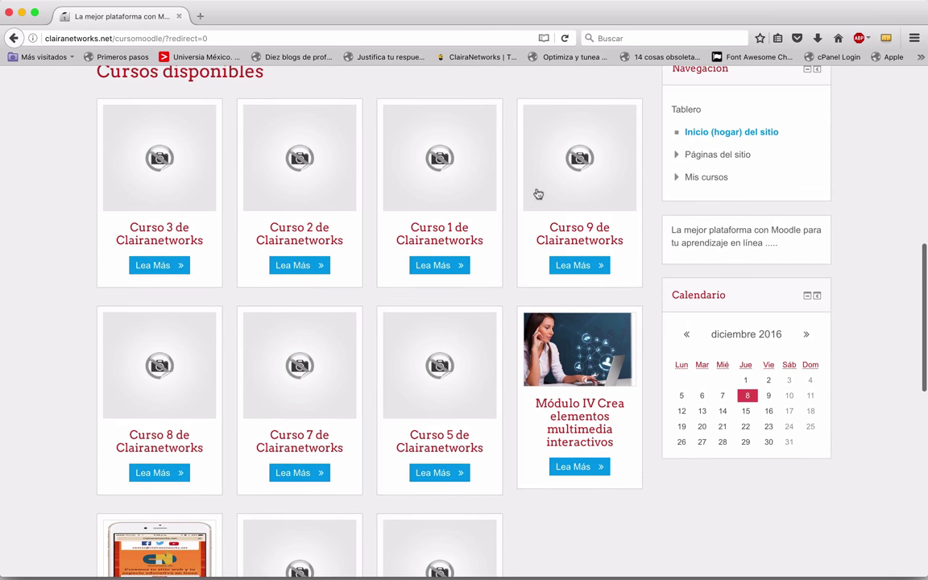
pyautogui.click(600, 161)
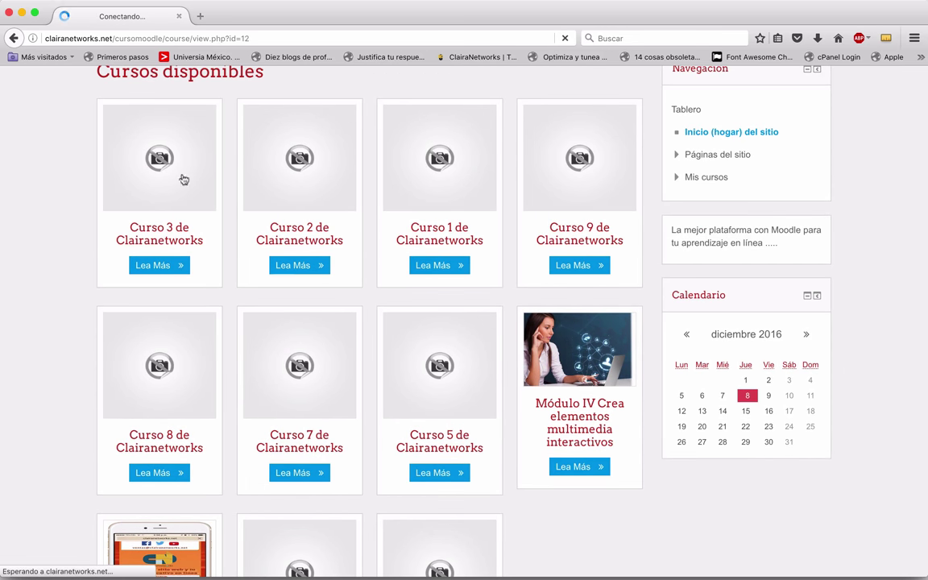
pyautogui.scroll(-12, 62, 342)
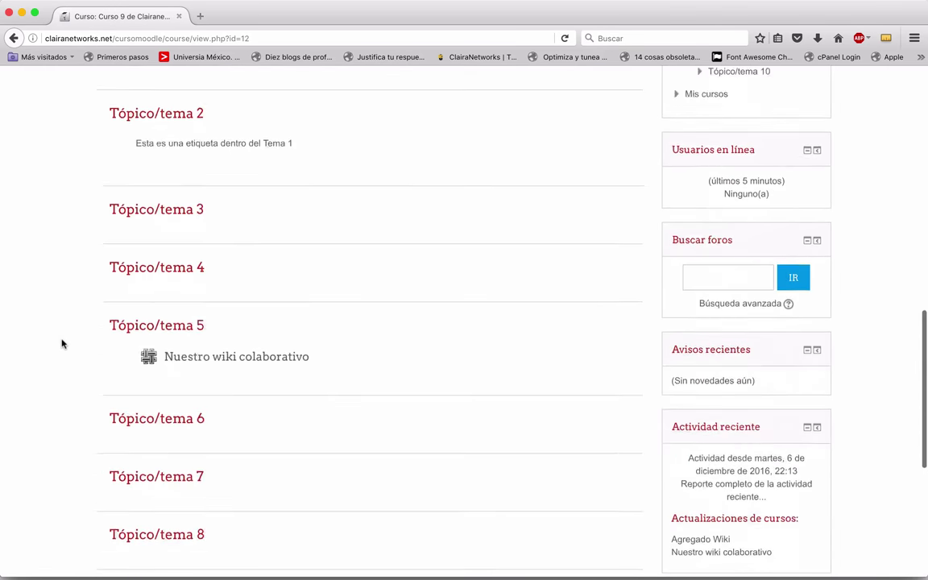
pyautogui.scroll(-1, 119, 211)
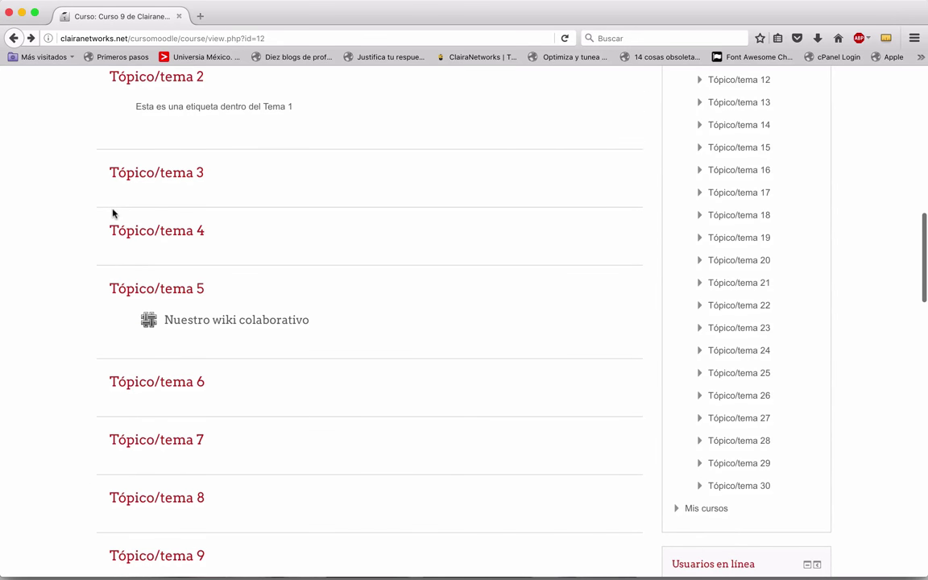
pyautogui.click(228, 322)
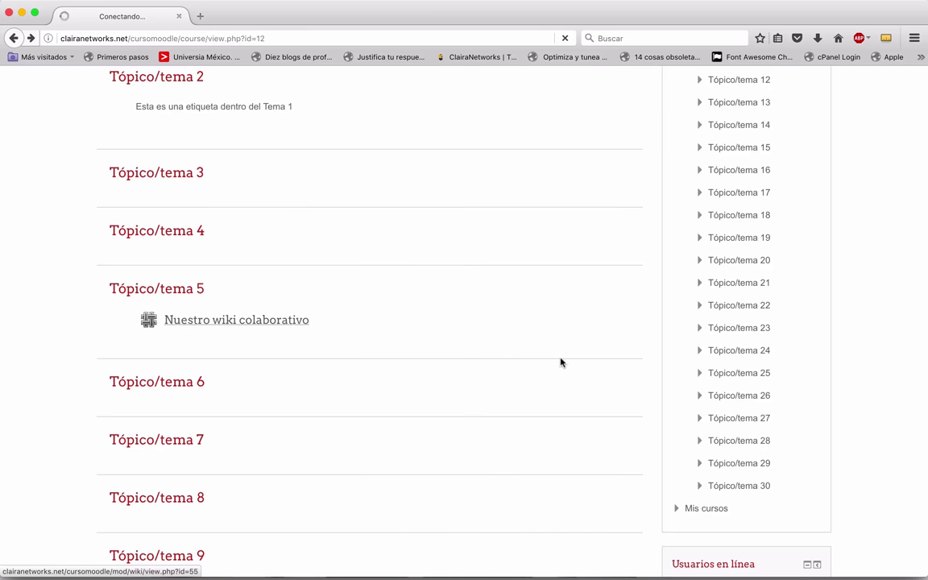
# Look through the wiki page Conceptos de diseño gráfico as the student, view its printable version and close that window
pyautogui.scroll(-2, 681, 373)
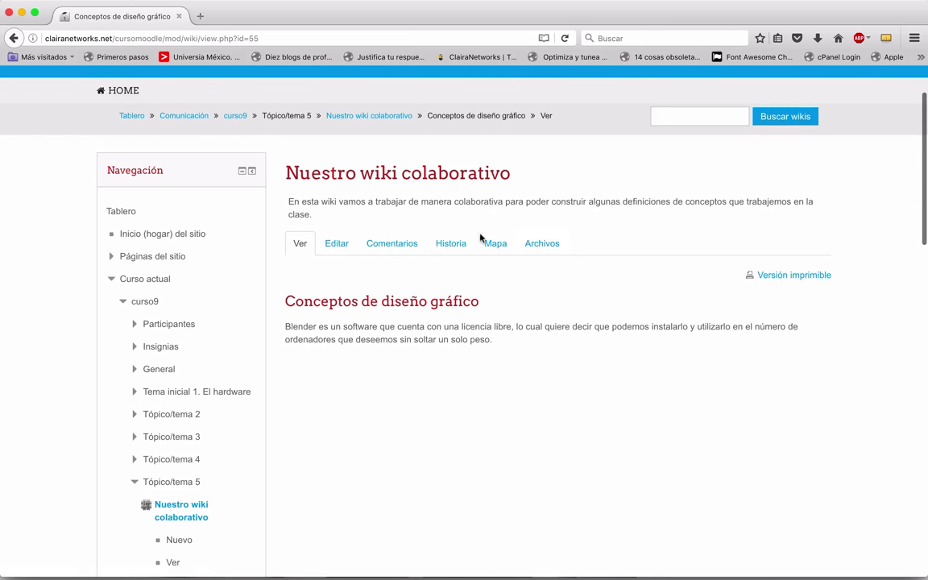
pyautogui.scroll(2, 429, 266)
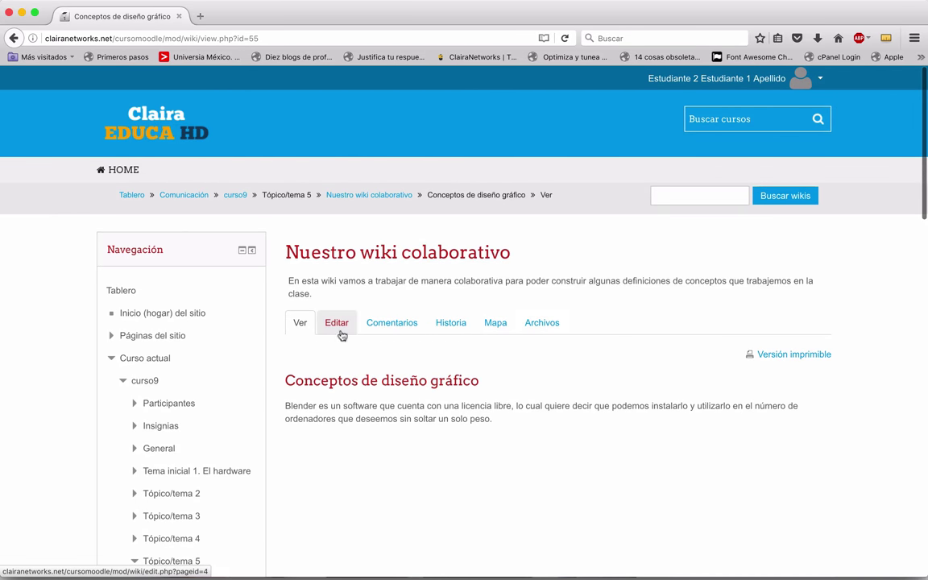
pyautogui.scroll(-6, 397, 413)
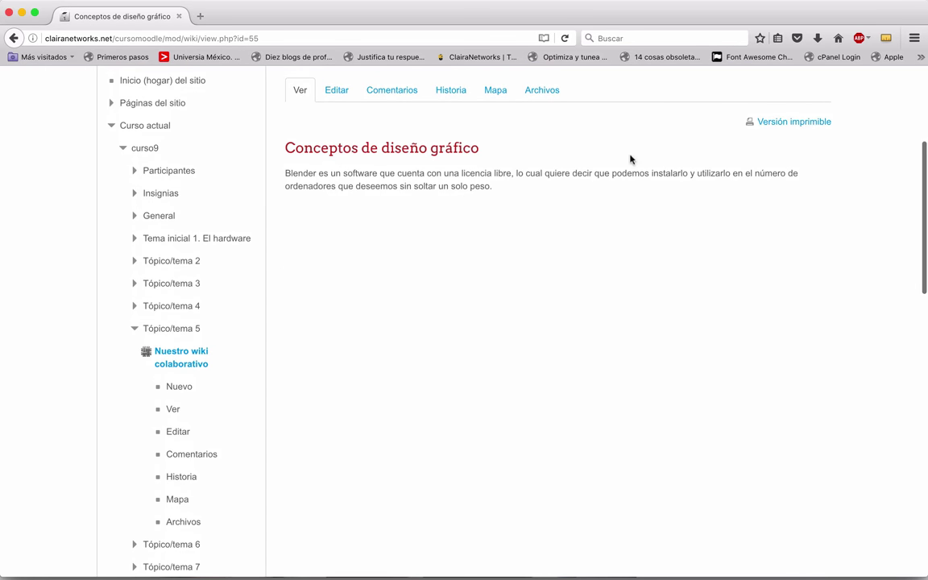
pyautogui.scroll(1, 434, 237)
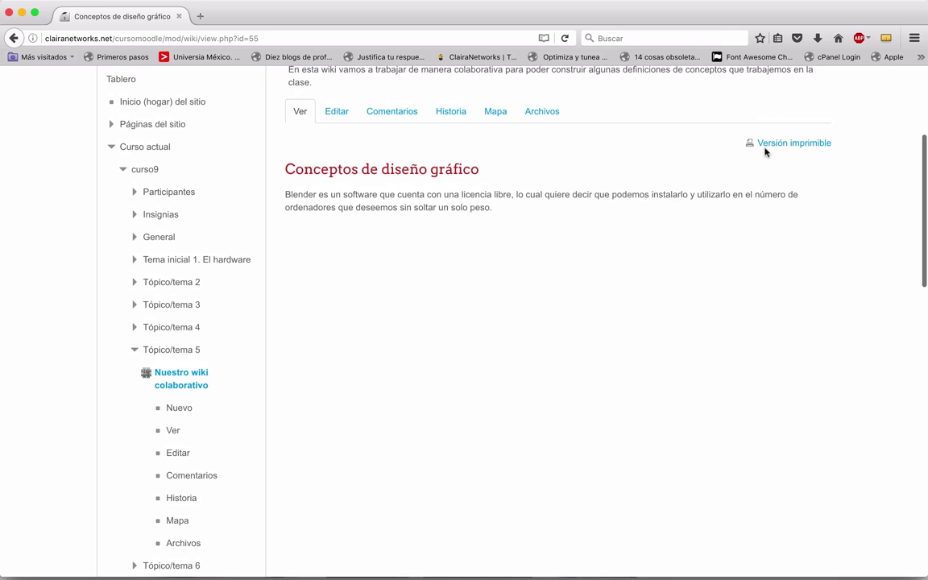
pyautogui.click(793, 144)
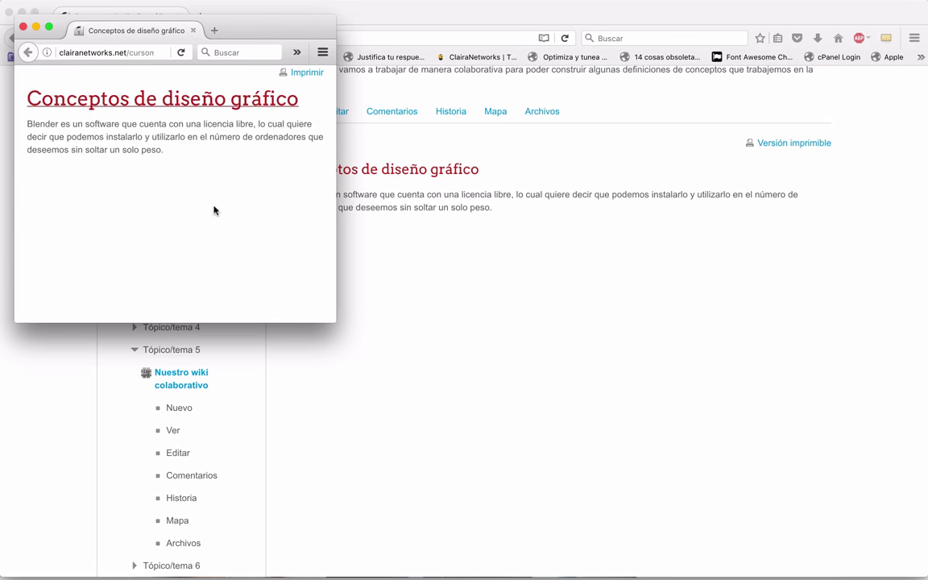
pyautogui.click(24, 29)
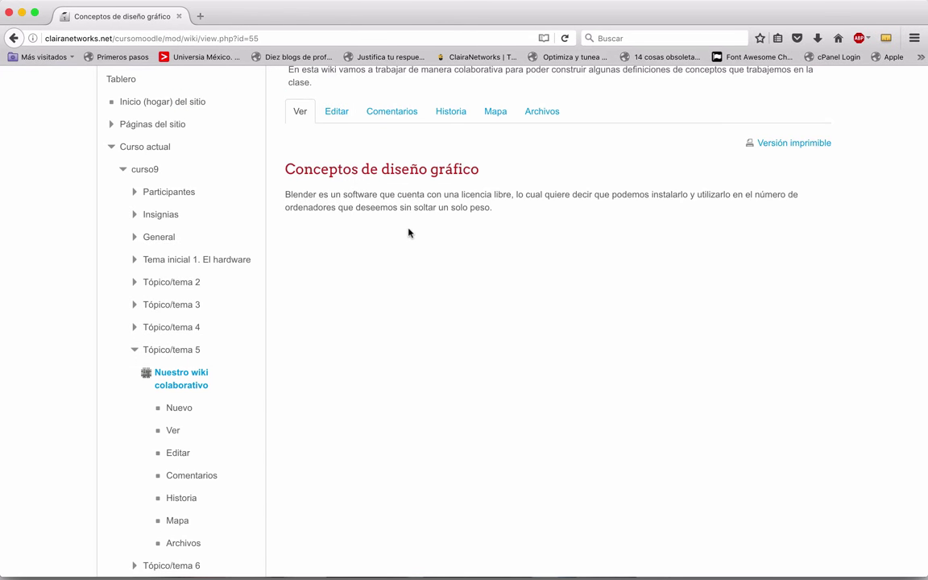
pyautogui.scroll(5, 409, 232)
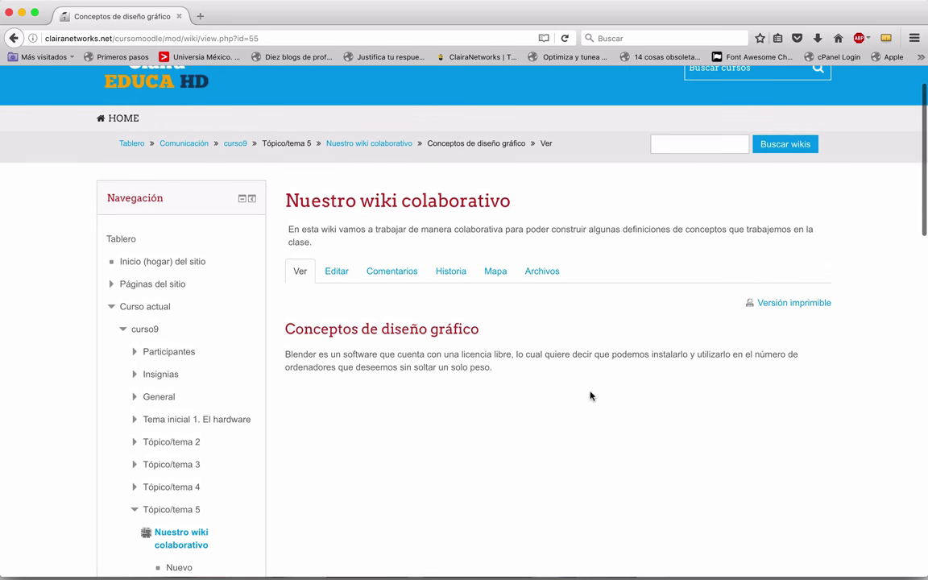